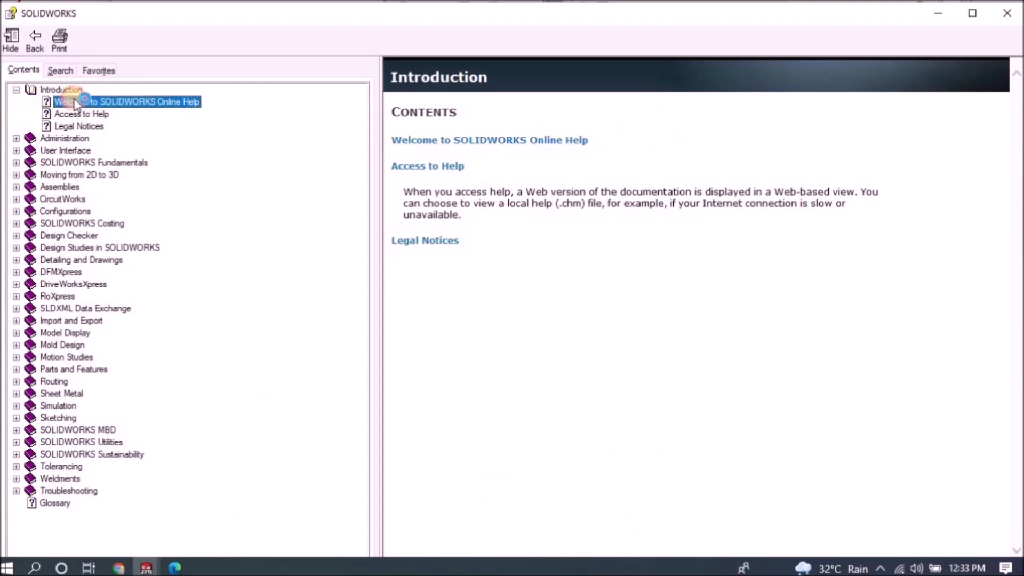
# Step: Browse the help topics on accessing help, legal notices and SOLIDWORKS installation and administration
pyautogui.click(75, 114)
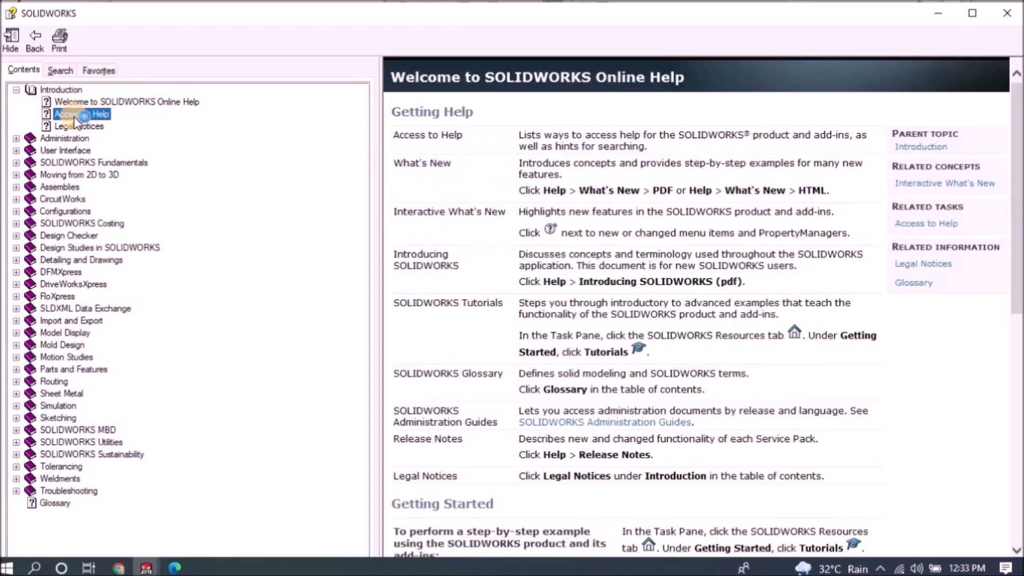
pyautogui.click(77, 127)
pyautogui.click(16, 138)
pyautogui.click(64, 138)
pyautogui.click(80, 152)
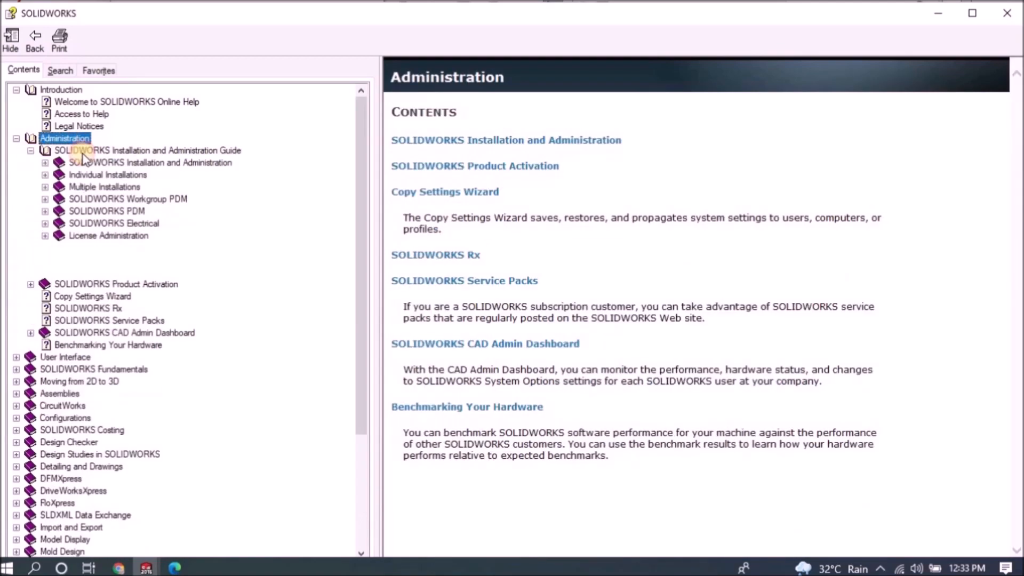
pyautogui.click(84, 152)
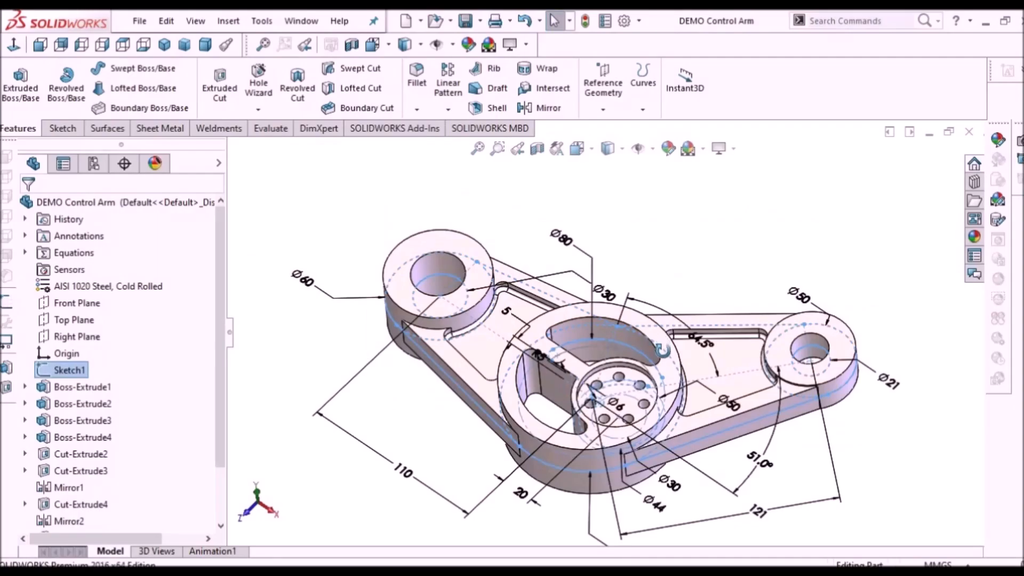
pyautogui.moveTo(705, 265)
pyautogui.mouseDown(button='middle')
pyautogui.moveTo(693, 277)
pyautogui.moveTo(754, 304)
pyautogui.moveTo(652, 320)
pyautogui.moveTo(693, 255)
pyautogui.mouseUp(button='middle')
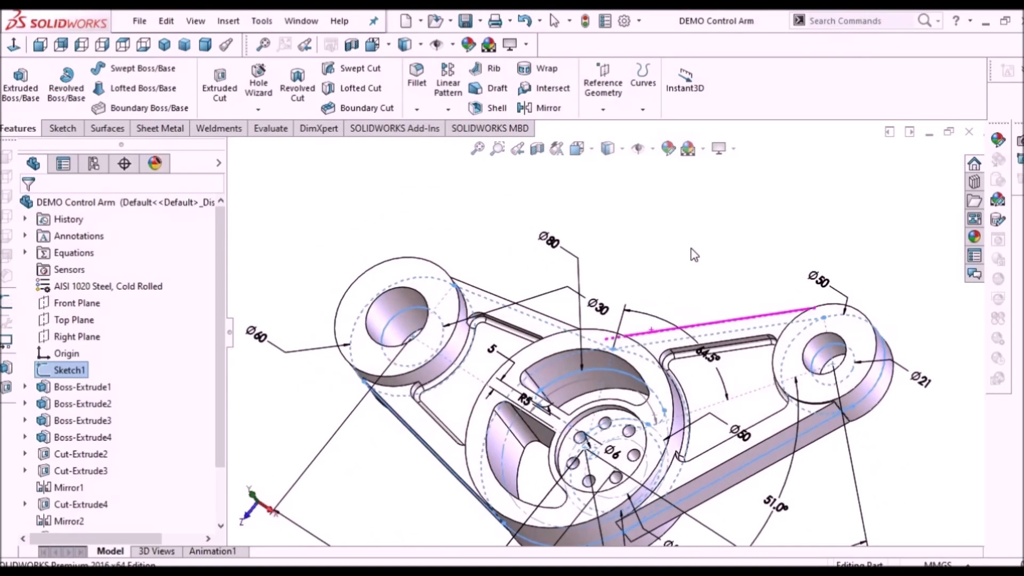
pyautogui.click(695, 253)
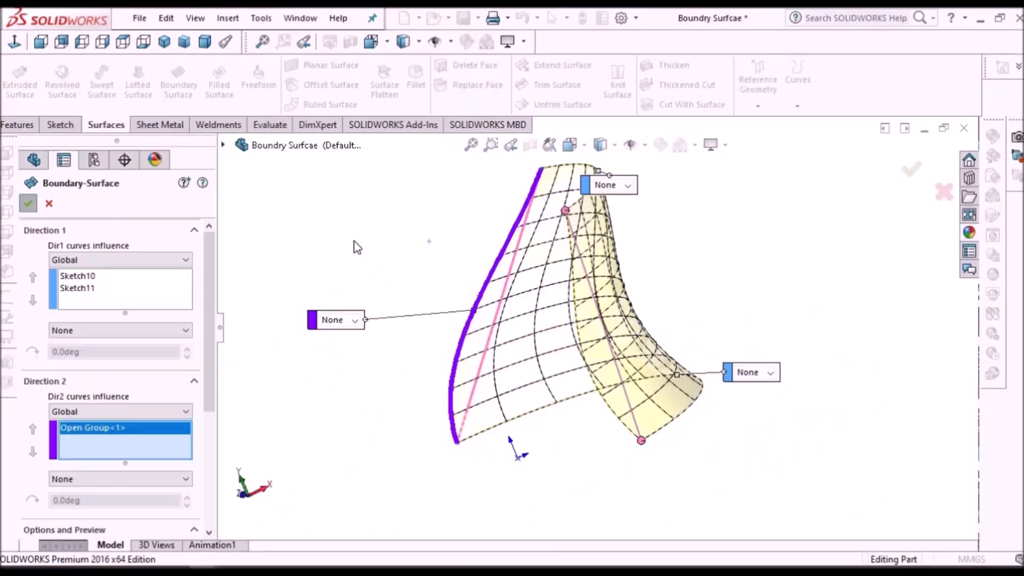
# Step: Create the boundary surface with Sketch10 and Sketch11 in direction 1 and Open Group<1> in direction 2
pyautogui.press('Return')
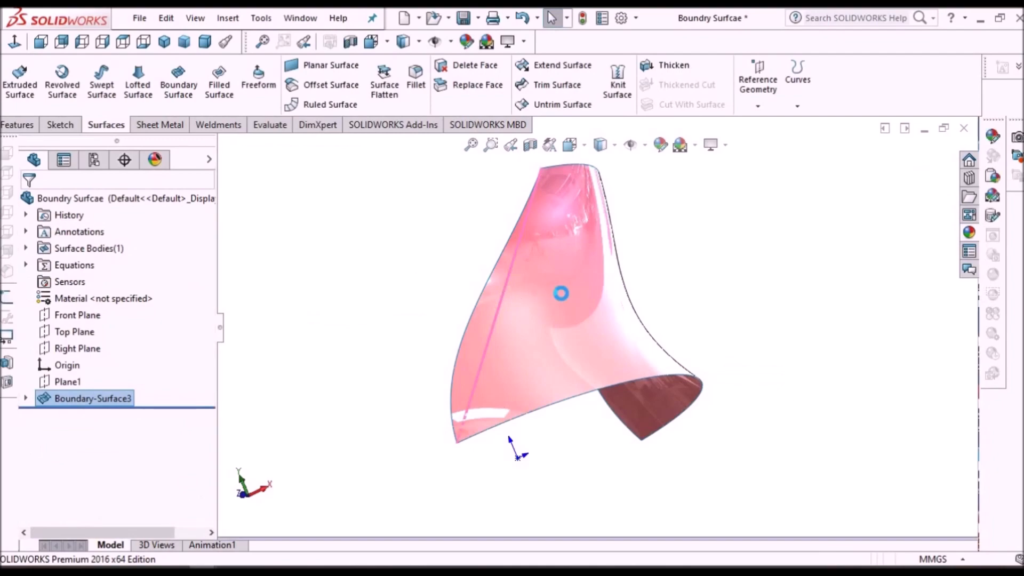
pyautogui.moveTo(603, 331); pyautogui.dragTo(493, 322, button='middle')
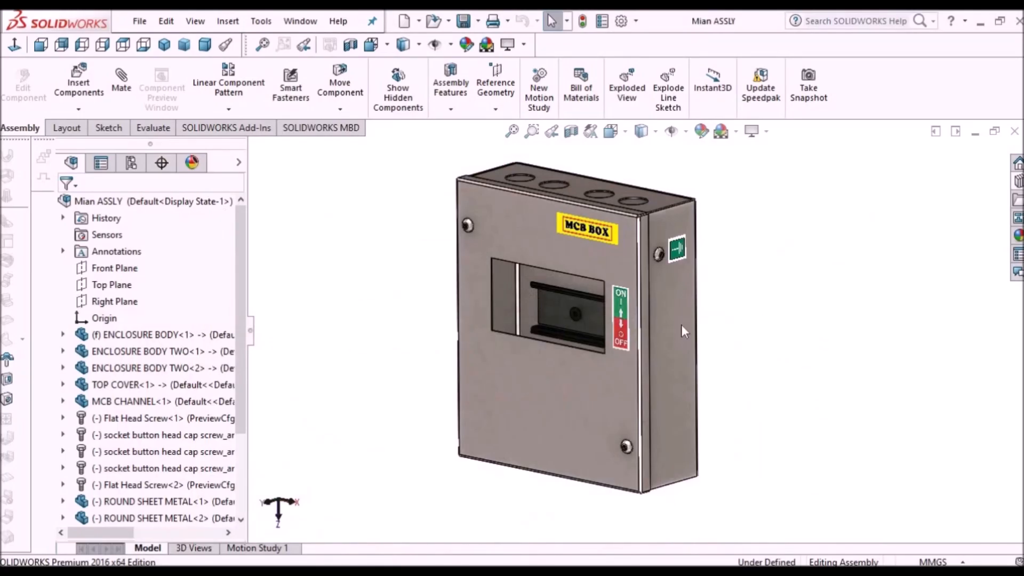
pyautogui.scroll(-2, 682, 325)
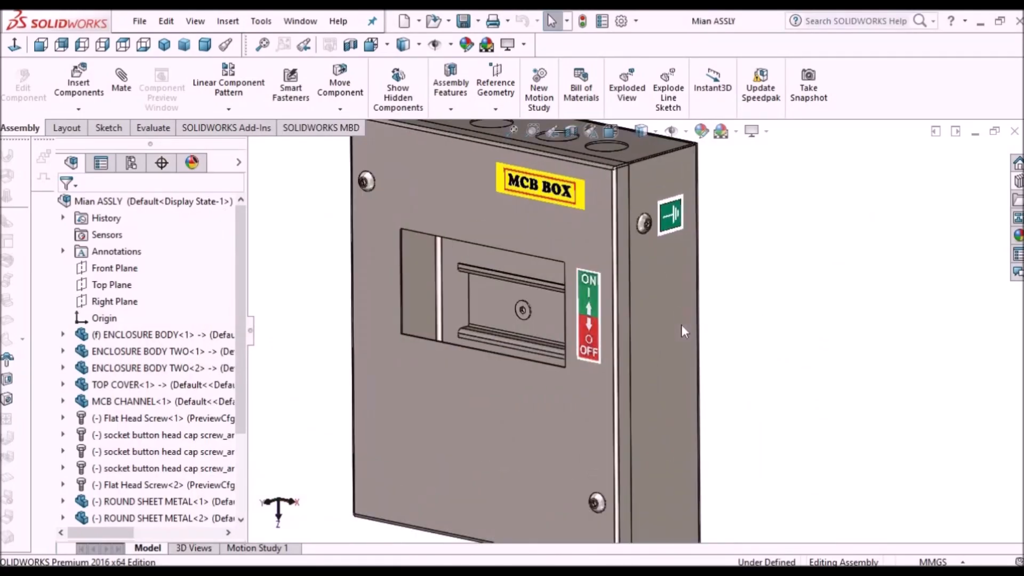
pyautogui.scroll(4, 653, 321)
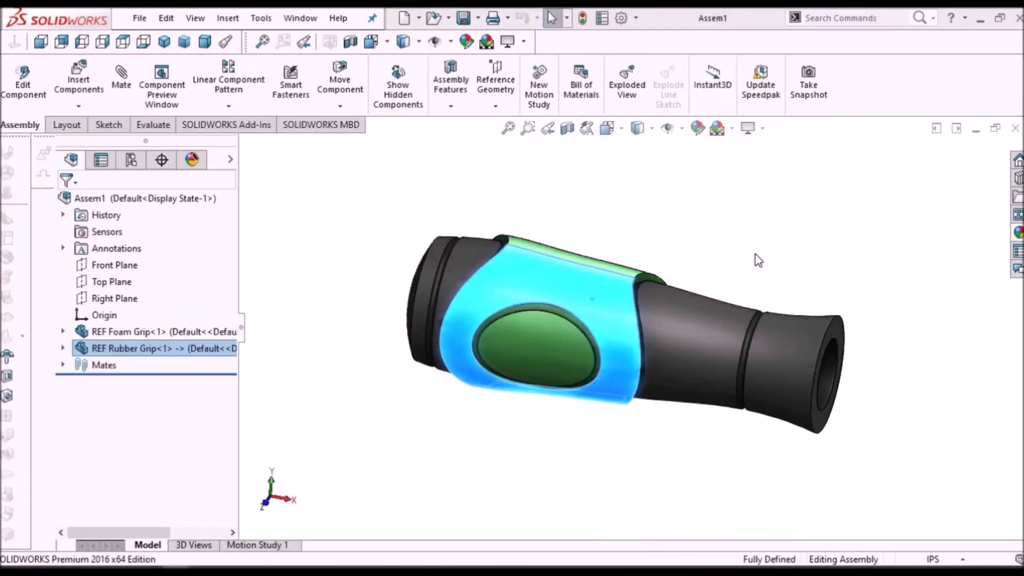
pyautogui.click(758, 260)
pyautogui.moveTo(758, 260); pyautogui.dragTo(715, 347, button='middle')
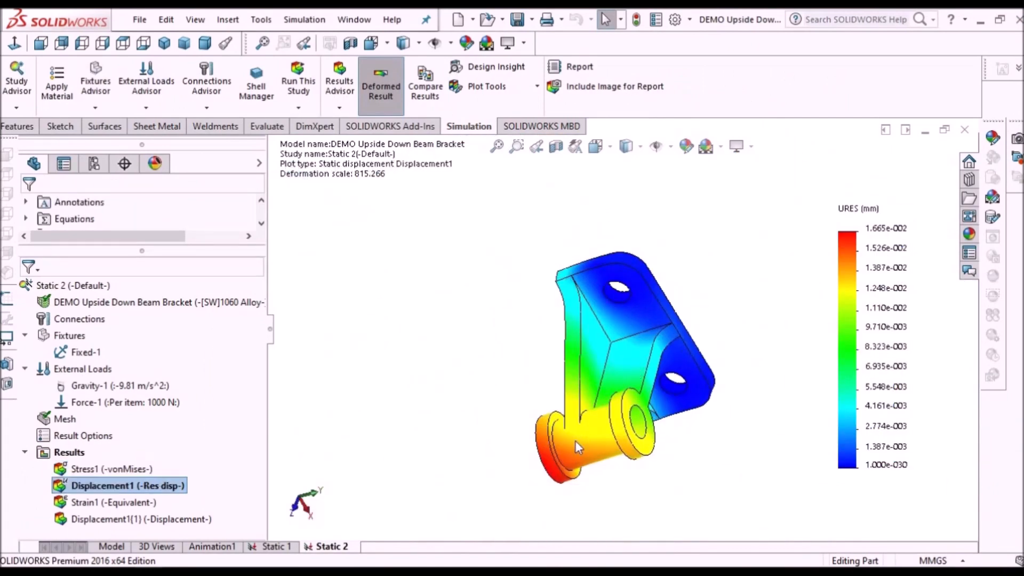
pyautogui.moveTo(574, 440); pyautogui.dragTo(617, 500, button='middle')
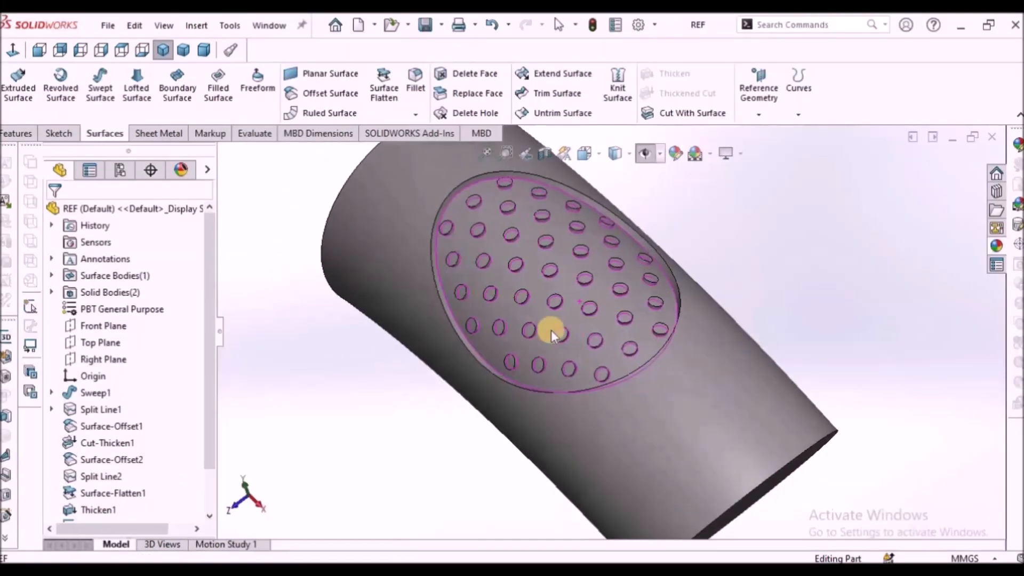
pyautogui.moveTo(551, 331)
pyautogui.mouseDown(button='middle')
pyautogui.moveTo(590, 315)
pyautogui.moveTo(656, 320)
pyautogui.mouseUp(button='middle')
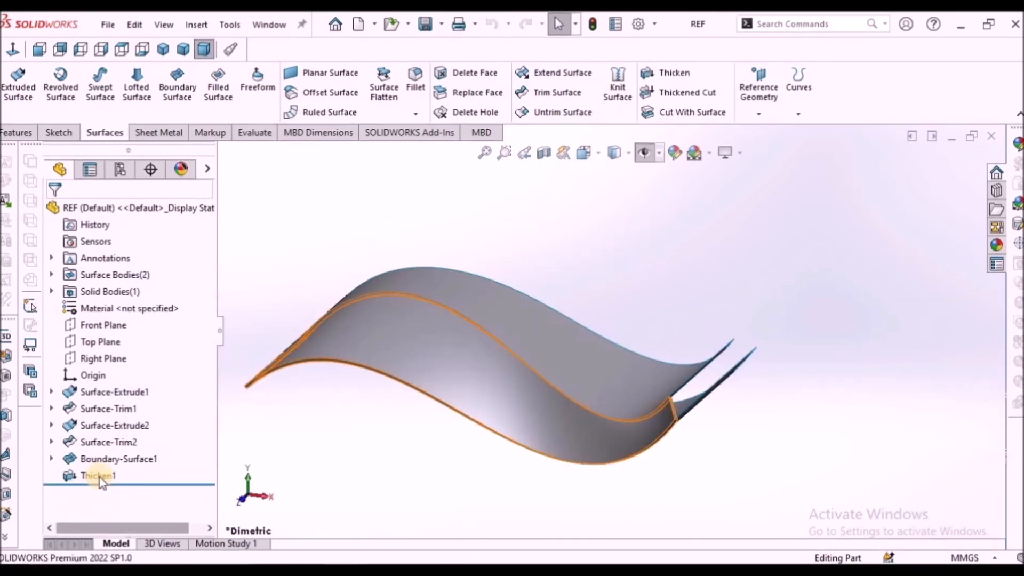
# Step: Edit the Thicken feature of the wavy surface model and clear the selection
pyautogui.rightClick(100, 476)
pyautogui.click(113, 251)
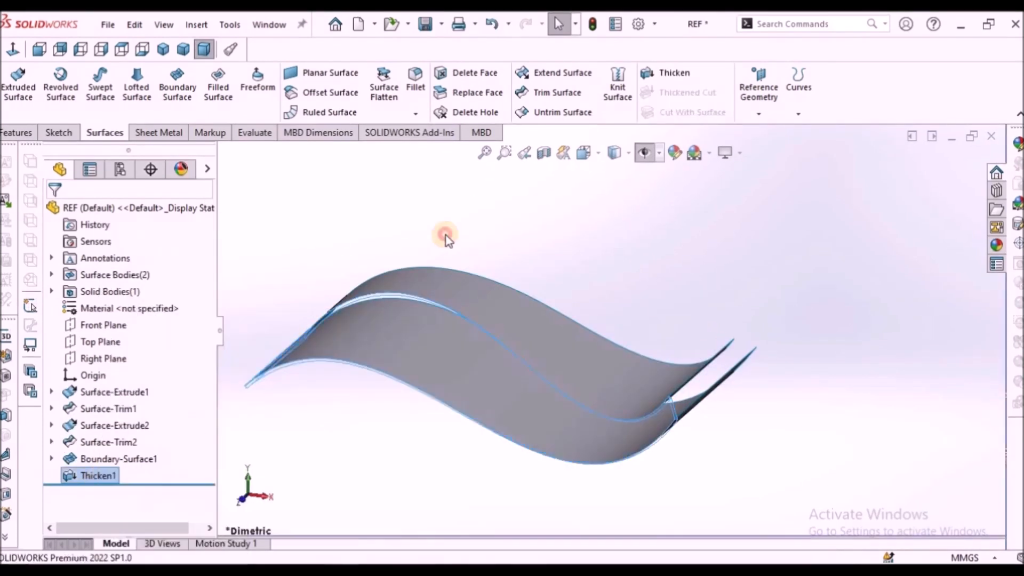
pyautogui.click(446, 240)
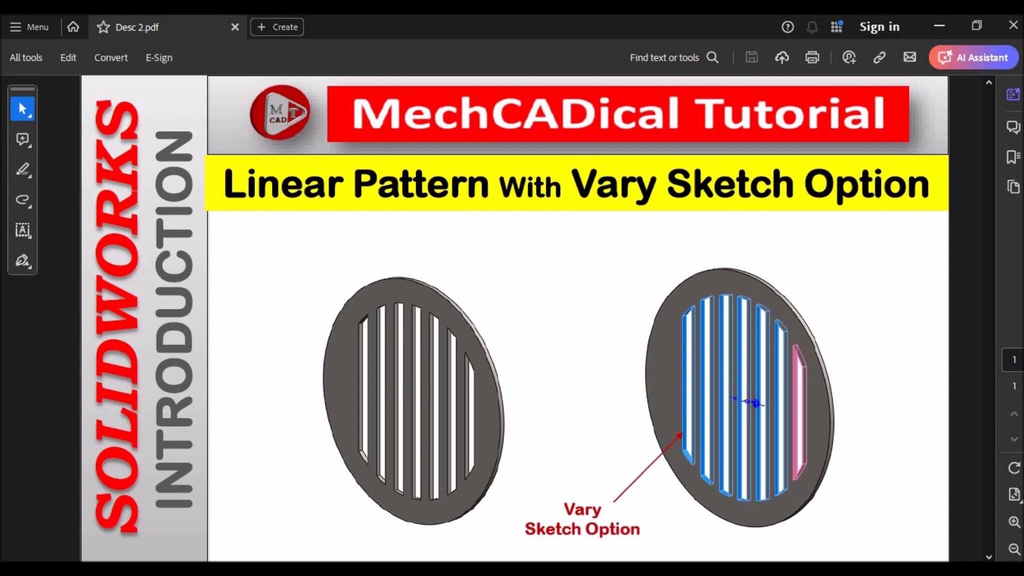
# Step: Switch to the REF part in SOLIDWORKS and examine the slots of the round plate, especially the shortest one near its edge
pyautogui.moveTo(420, 569)
pyautogui.click(349, 522)
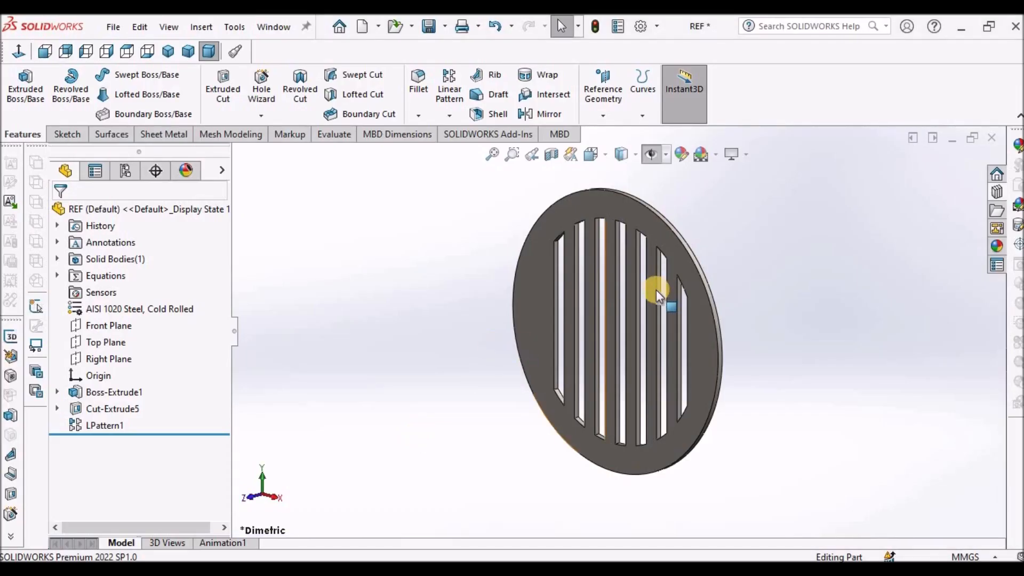
pyautogui.scroll(3, 586, 299)
pyautogui.moveTo(585, 300); pyautogui.dragTo(747, 373, button='middle')
pyautogui.scroll(-3, 664, 309)
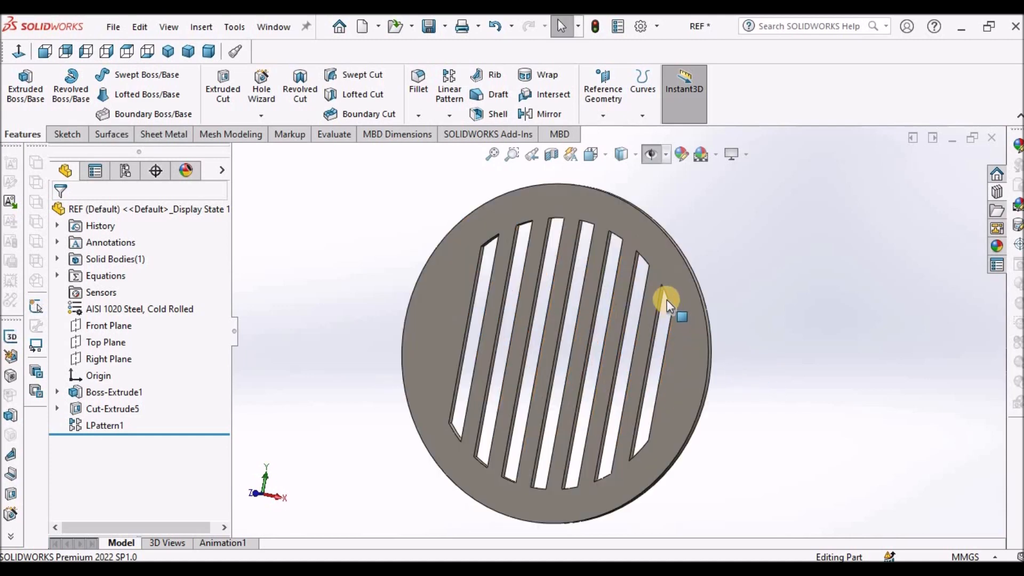
pyautogui.click(660, 301)
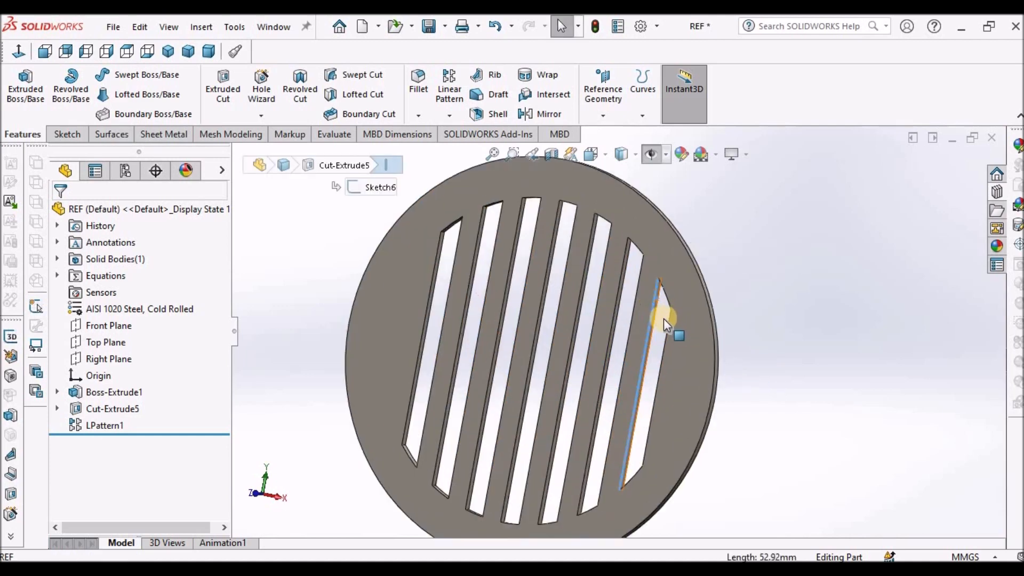
pyautogui.scroll(-3, 661, 314)
pyautogui.click(643, 286)
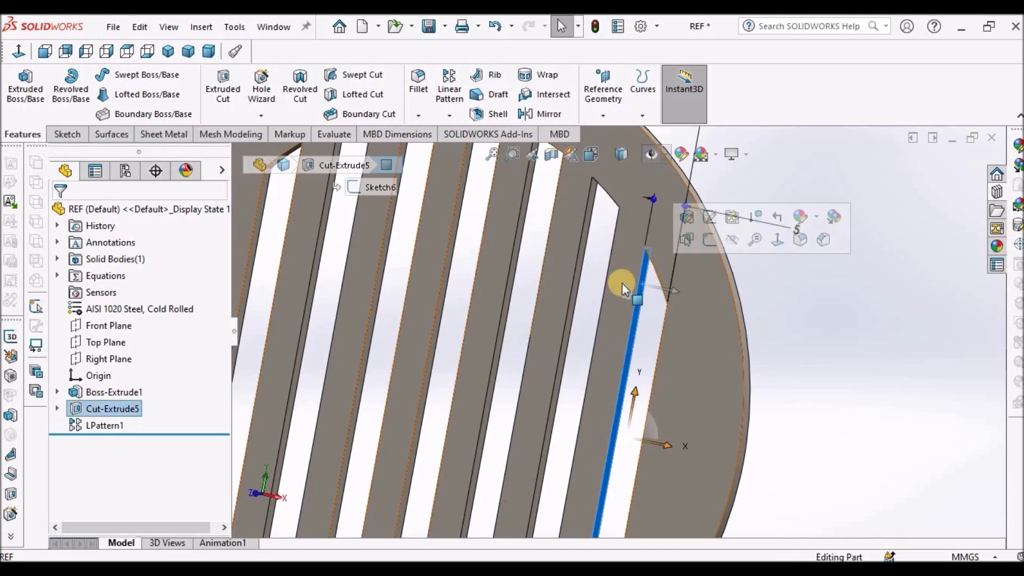
pyautogui.click(208, 52)
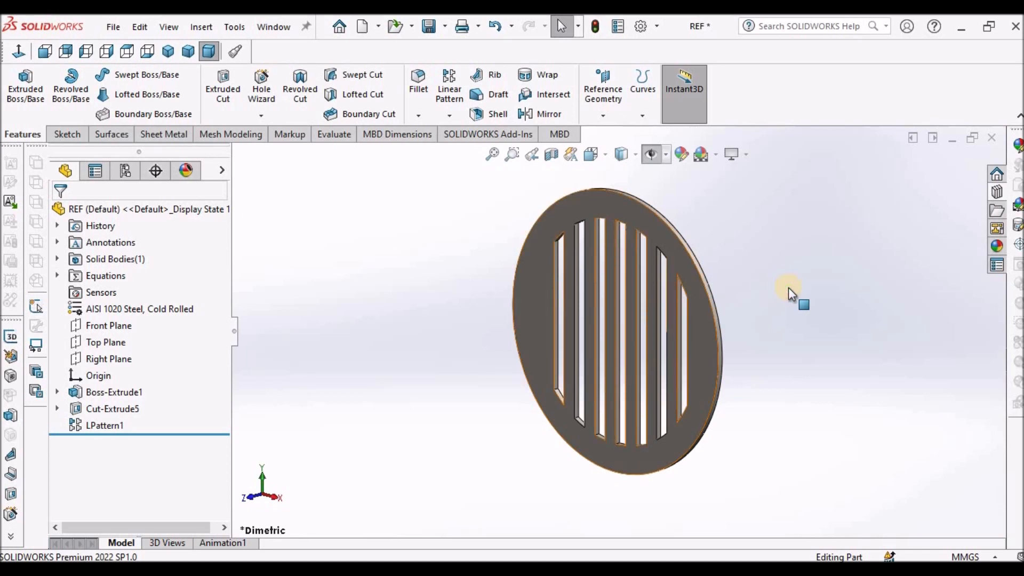
pyautogui.click(855, 309)
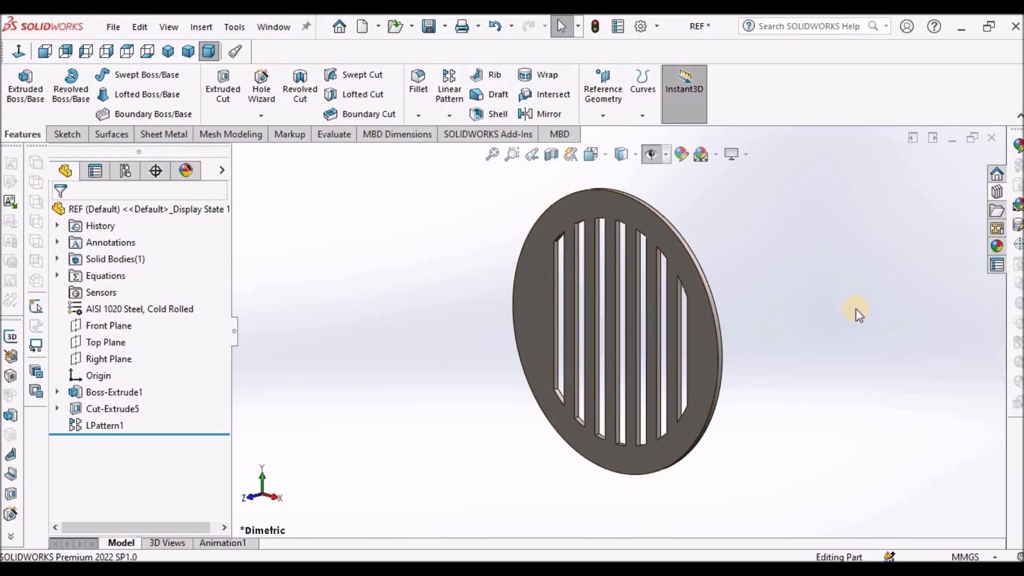
# Step: In the DEMO part, sketch a circle about 129 mm in diameter on the Front Plane, centred on the origin
pyautogui.moveTo(411, 567)
pyautogui.click(496, 506)
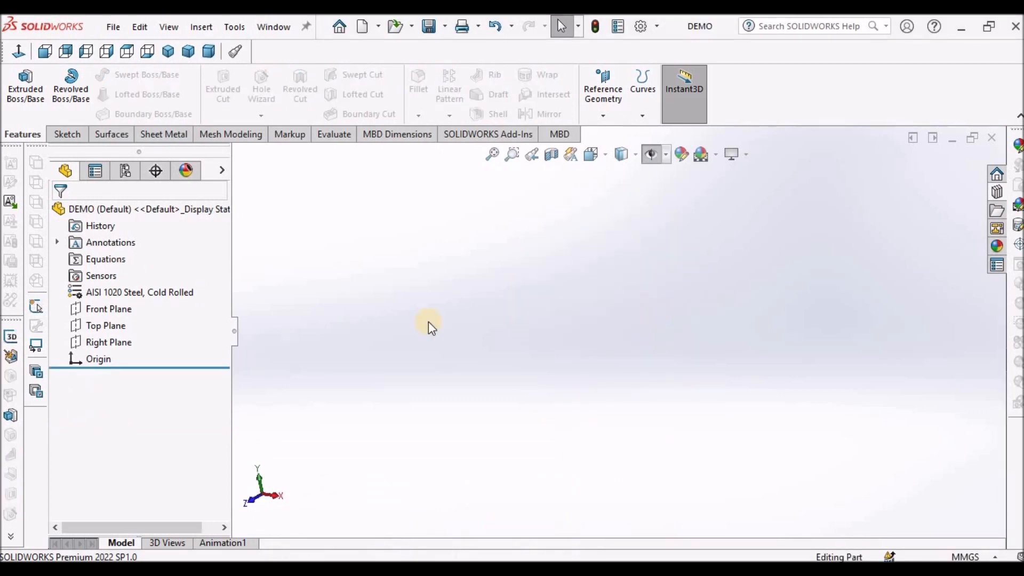
pyautogui.click(117, 308)
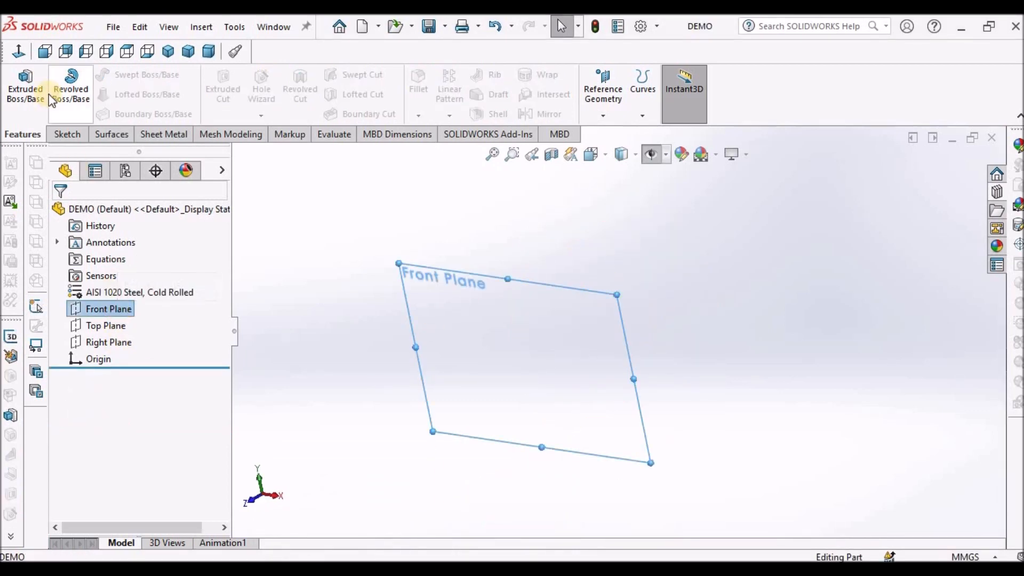
pyautogui.click(62, 136)
pyautogui.click(19, 85)
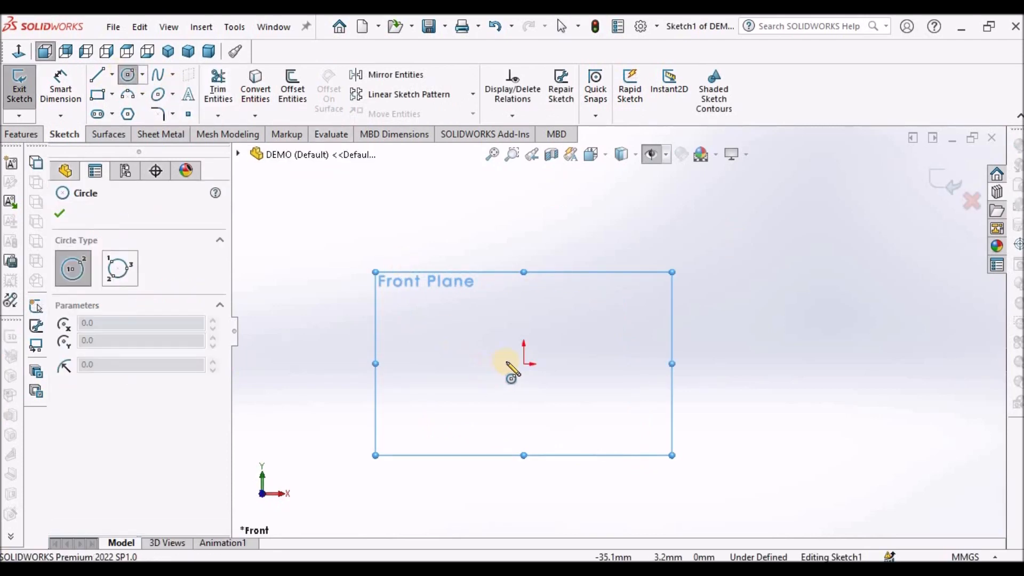
pyautogui.click(526, 364)
pyautogui.click(587, 276)
pyautogui.rightClick(717, 236)
pyautogui.click(728, 241)
# Step: Dimension the circle's diameter as 100 mm
pyautogui.click(60, 85)
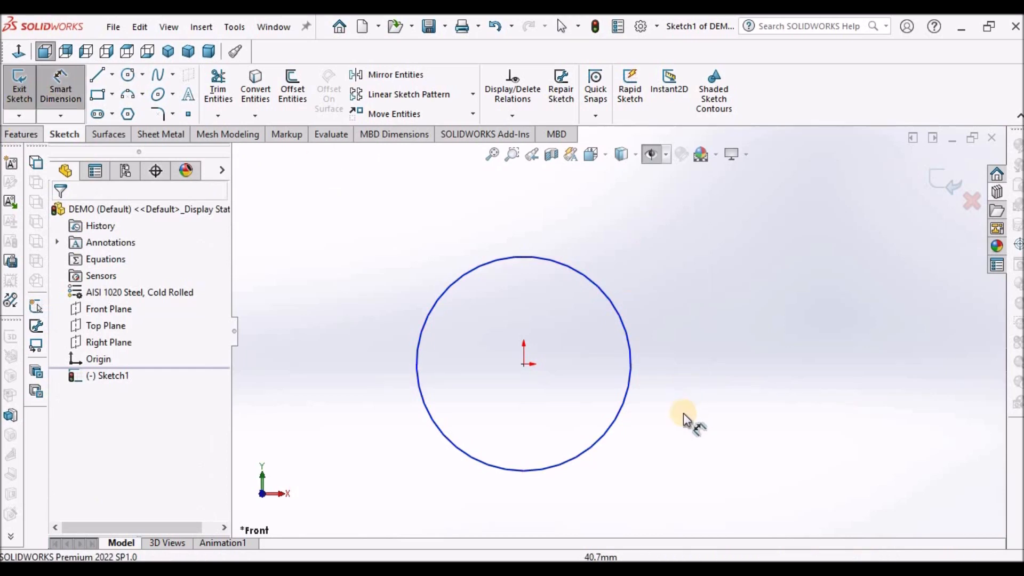
pyautogui.click(621, 408)
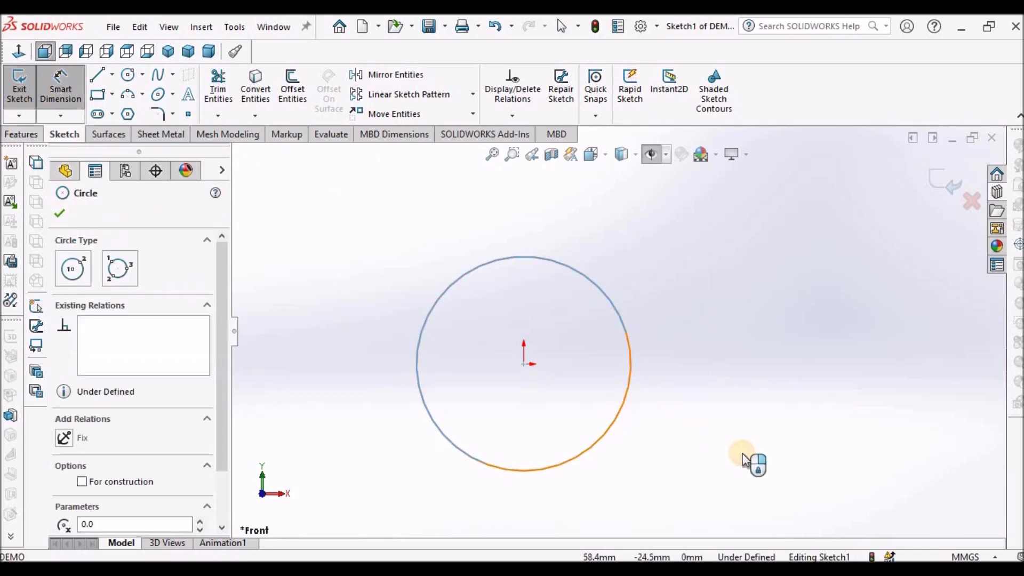
pyautogui.click(741, 453)
pyautogui.write('100')
pyautogui.press('Return')
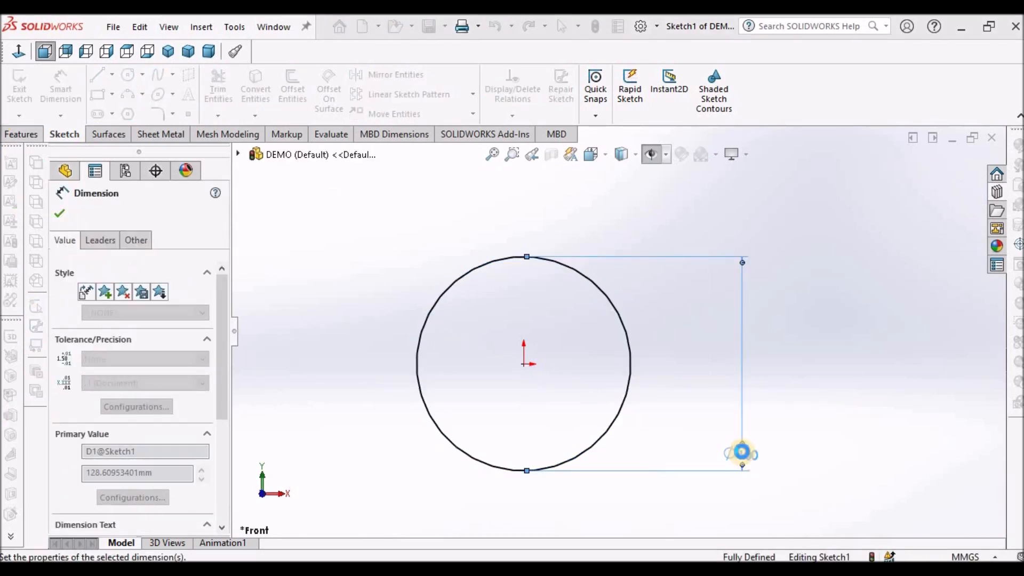
# Step: Extrude the circle from the sketch plane as a blind boss to form a thin solid disc
pyautogui.click(21, 134)
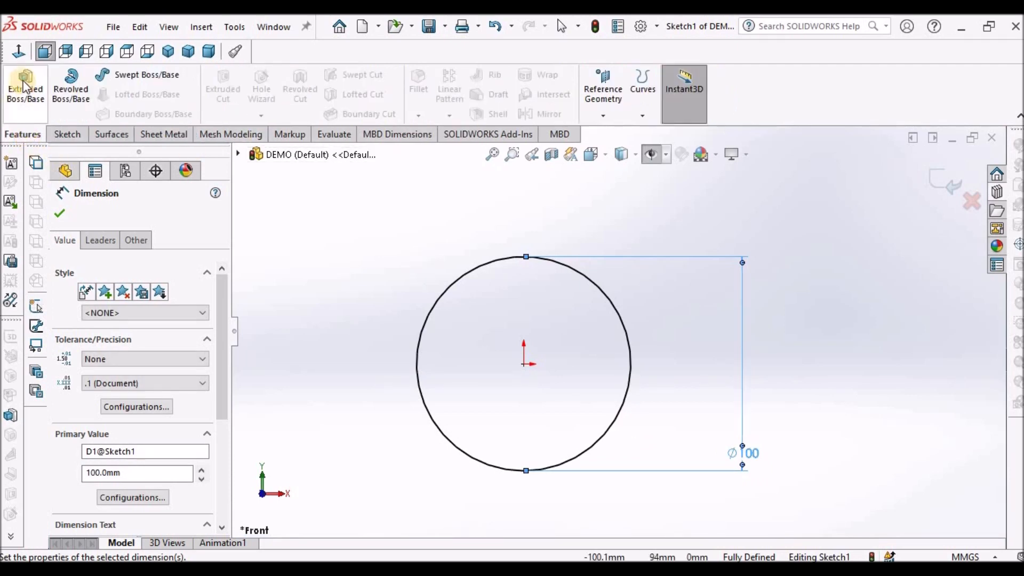
pyautogui.click(25, 85)
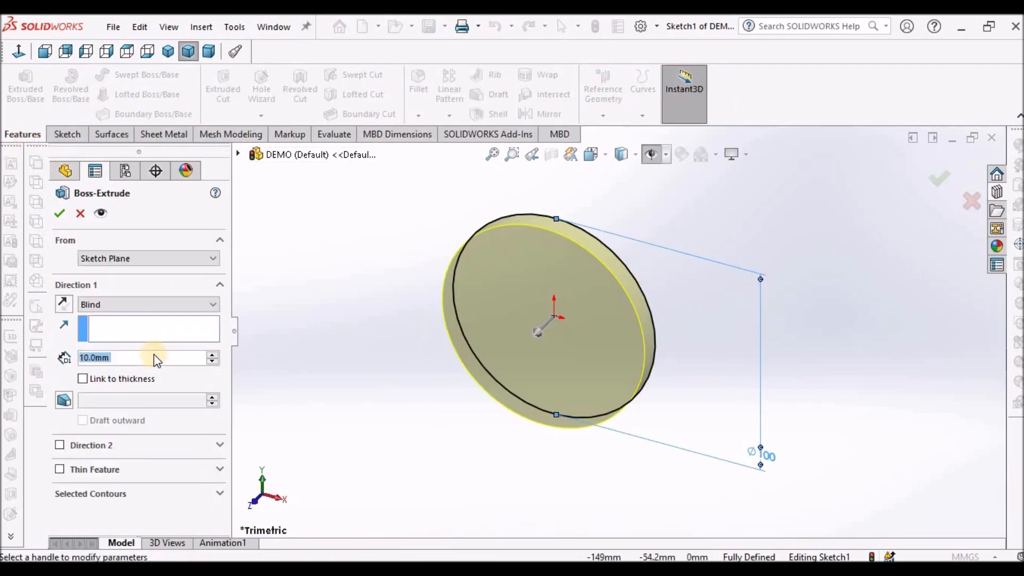
pyautogui.click(83, 378)
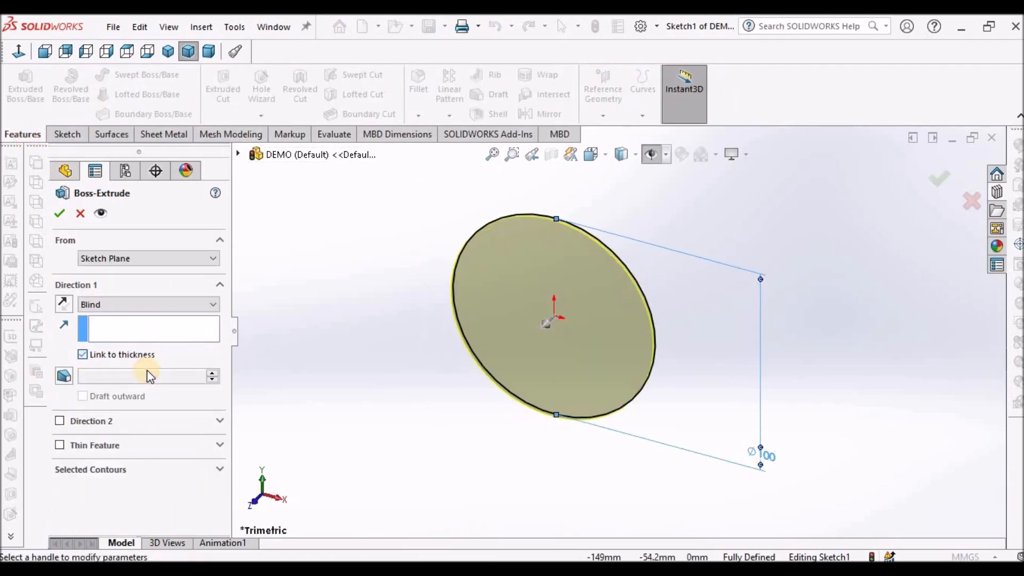
pyautogui.click(85, 354)
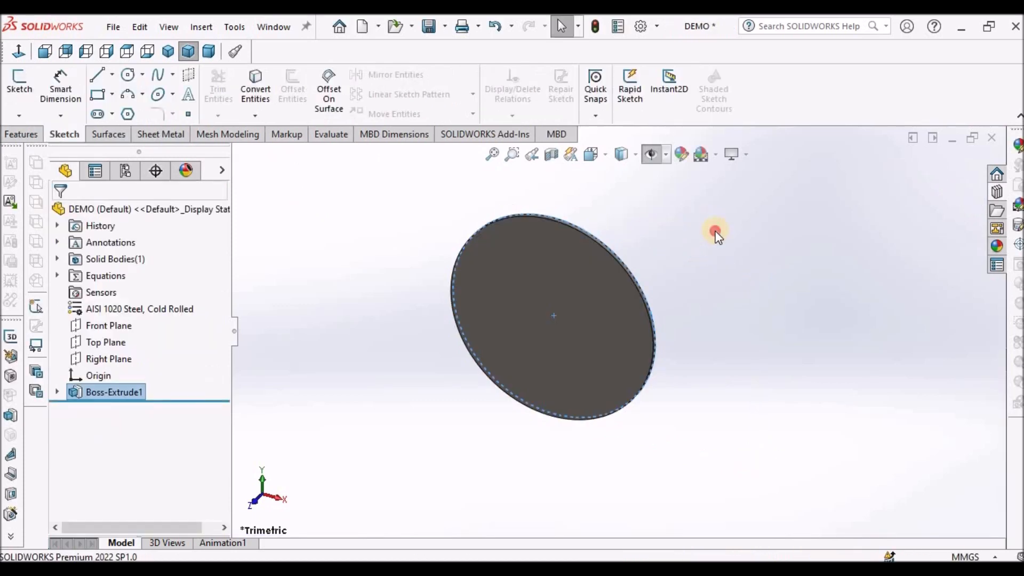
pyautogui.click(714, 231)
# Step: Start a sketch on the disc's front face and change the display style from shaded to an edges-only view
pyautogui.scroll(-2, 576, 261)
pyautogui.moveTo(575, 274); pyautogui.dragTo(577, 306, button='middle')
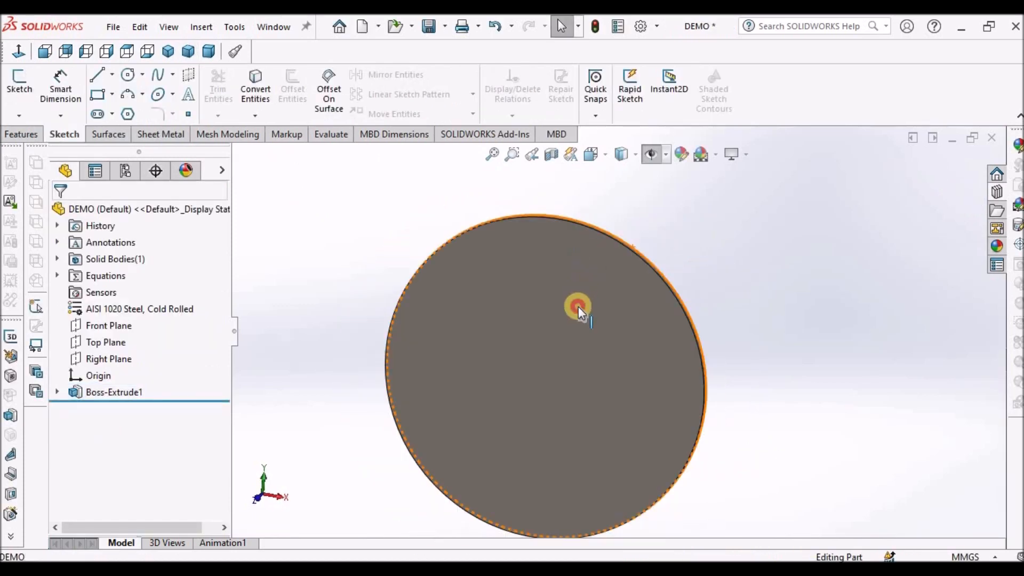
pyautogui.click(577, 307)
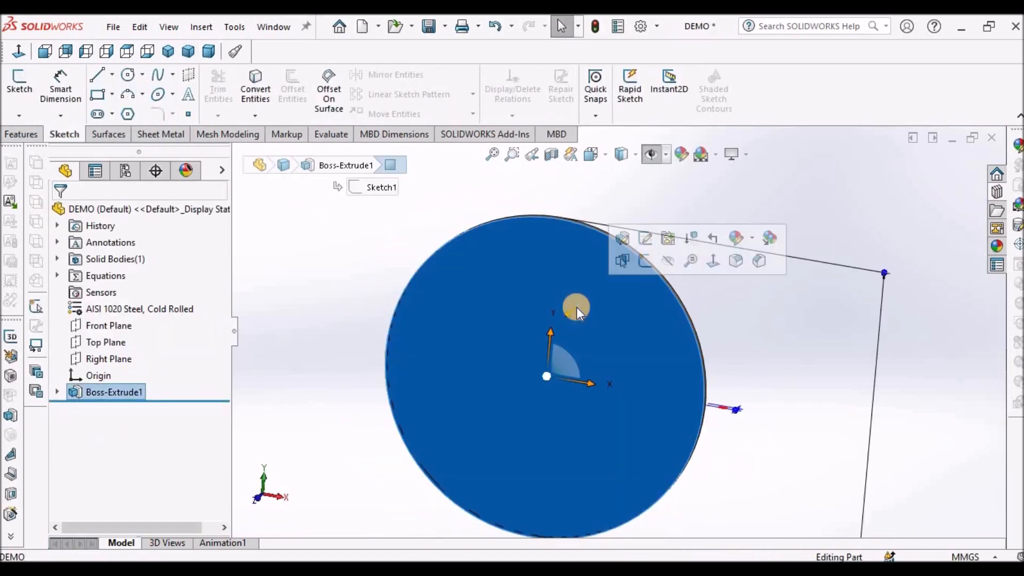
pyautogui.click(22, 135)
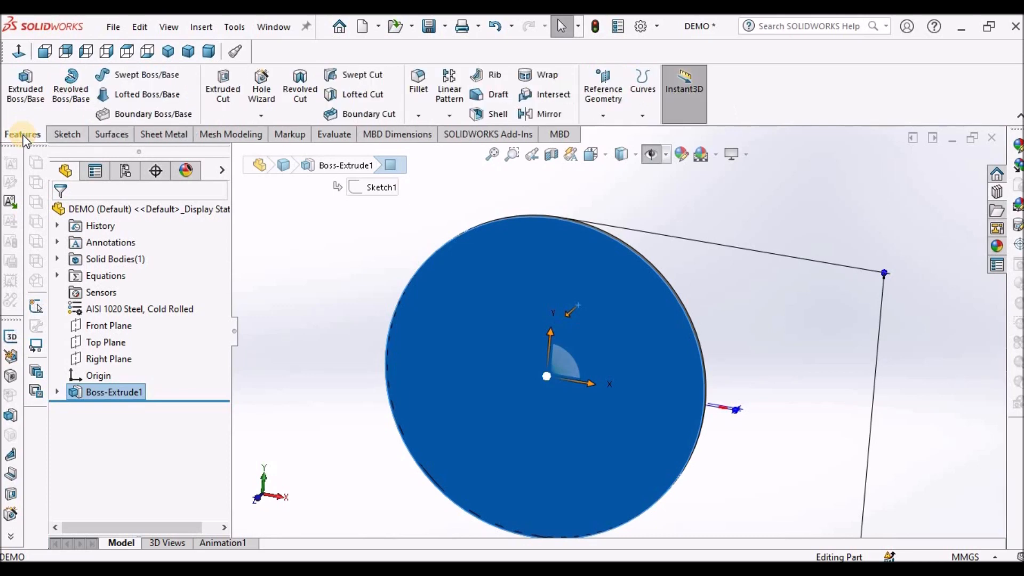
pyautogui.click(64, 134)
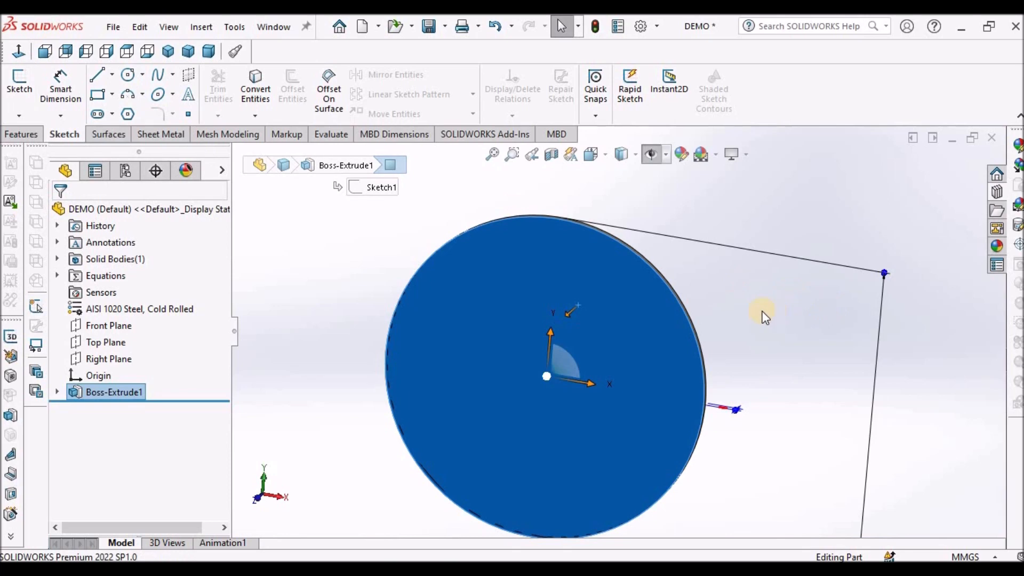
pyautogui.click(16, 88)
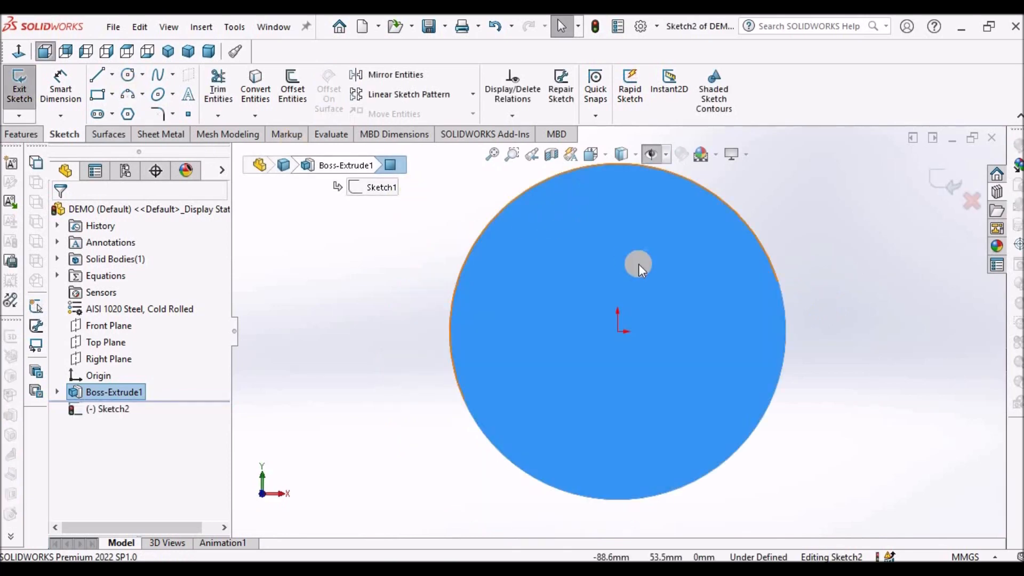
pyautogui.click(635, 154)
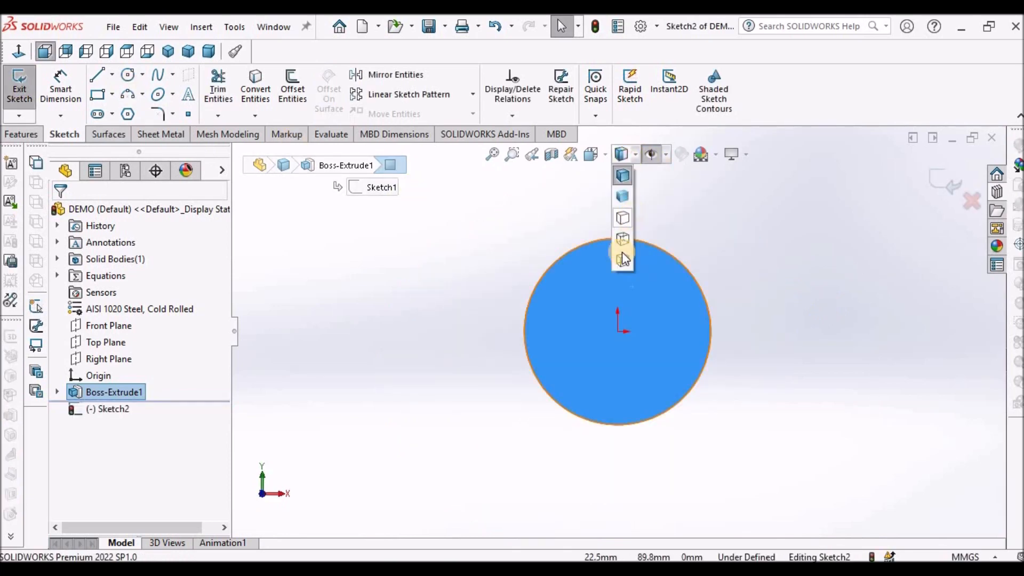
pyautogui.click(627, 249)
pyautogui.scroll(-2, 734, 300)
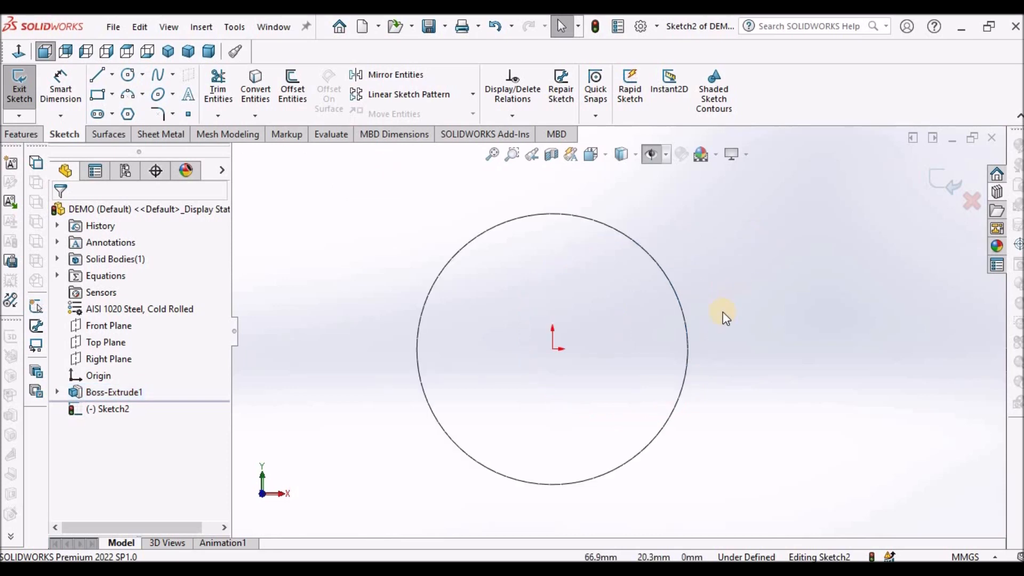
# Step: Sketch a circle about 80 mm in diameter inside the disc's outline, centred on the origin
pyautogui.click(127, 75)
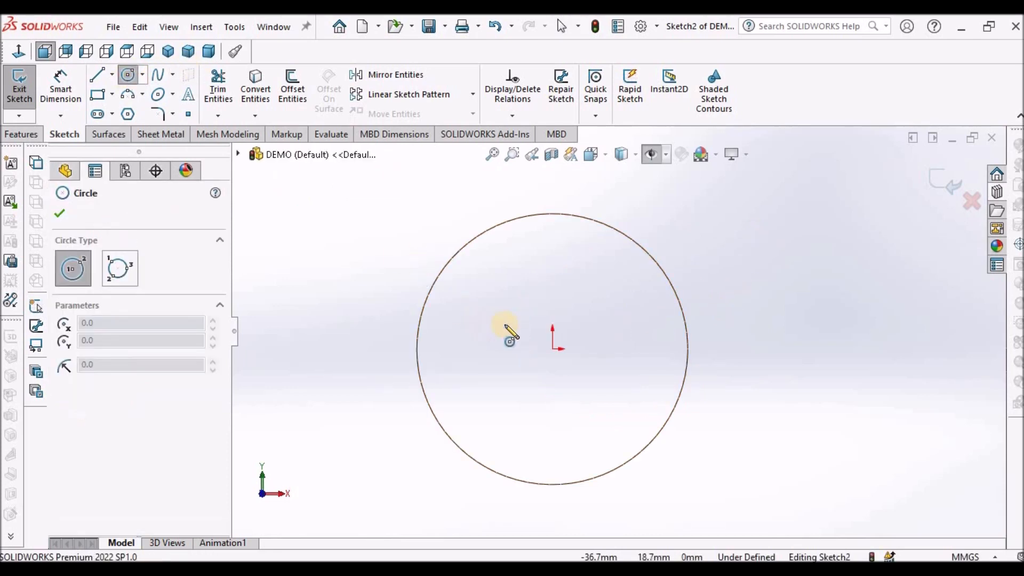
pyautogui.click(553, 348)
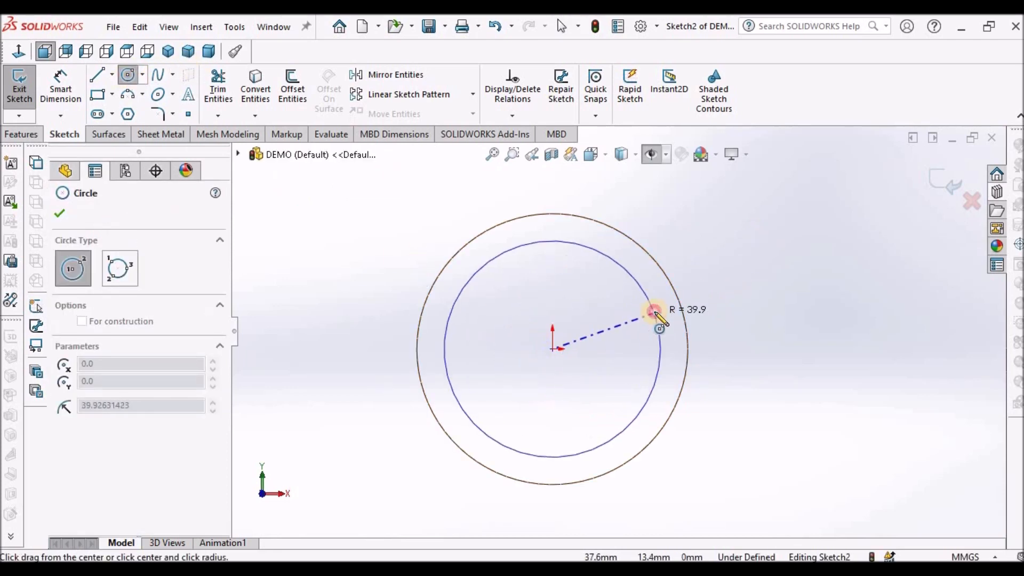
pyautogui.click(658, 315)
pyautogui.rightClick(743, 257)
pyautogui.click(757, 265)
# Step: Dimension the inner circle's diameter as 80 mm
pyautogui.click(56, 86)
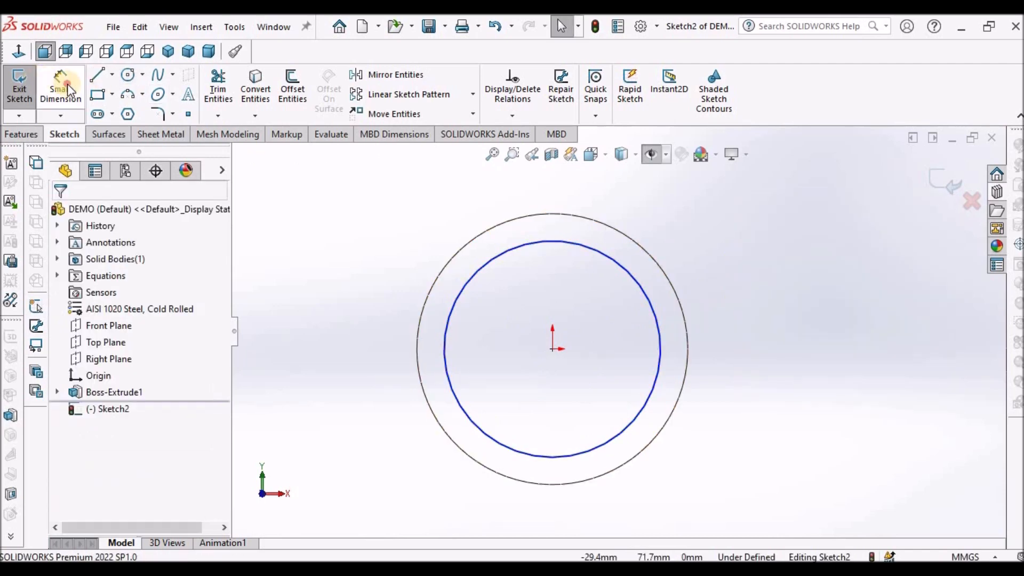
pyautogui.click(632, 429)
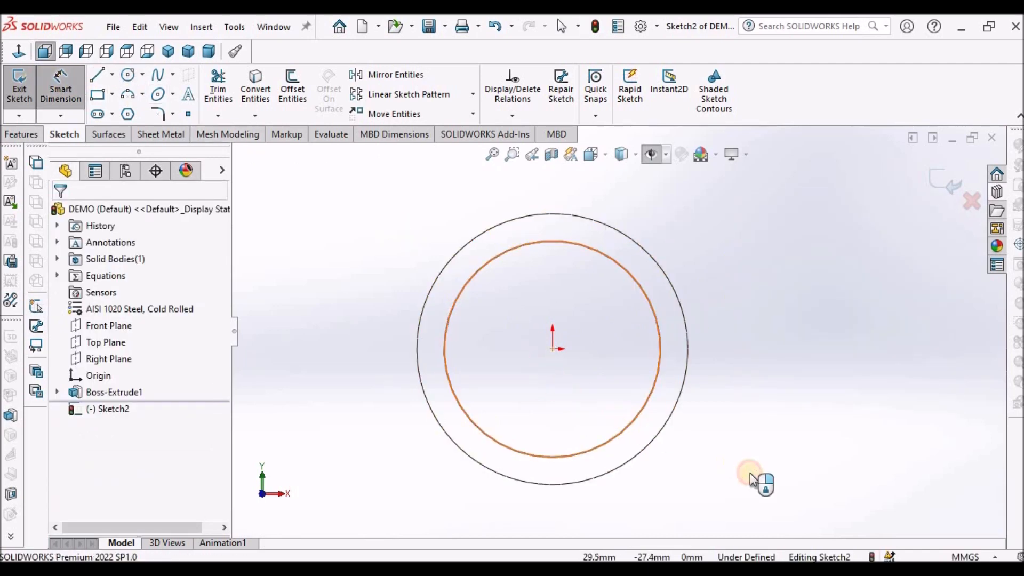
pyautogui.click(751, 474)
pyautogui.write('80')
pyautogui.press('Return')
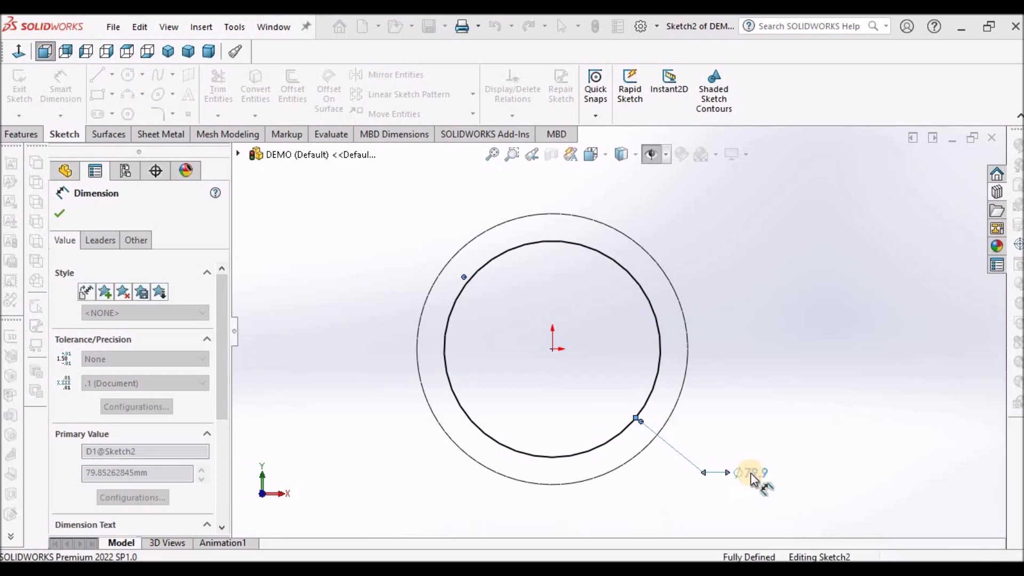
pyautogui.rightClick(764, 281)
pyautogui.click(806, 335)
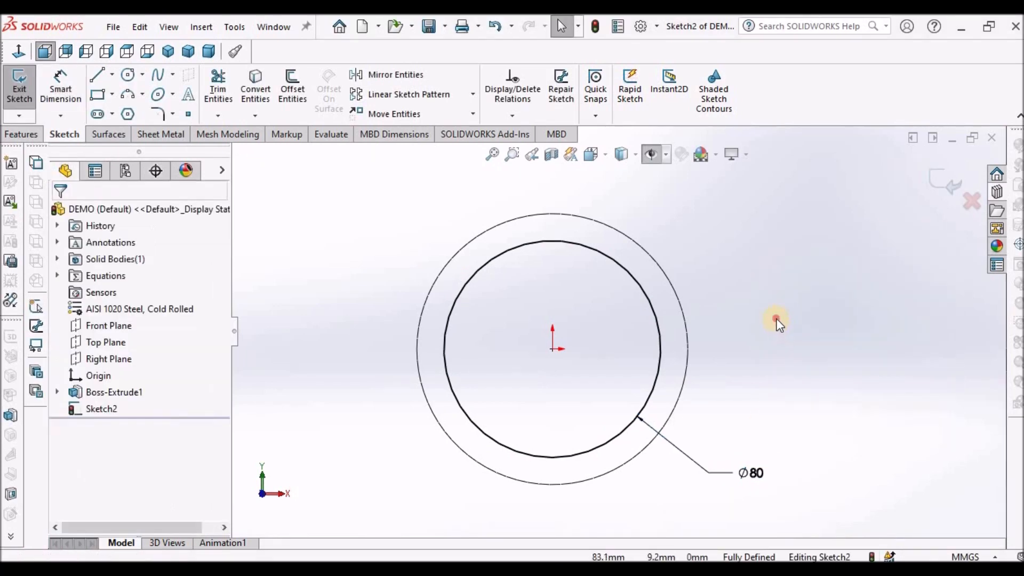
# Step: Sketch a tall corner rectangle about 11 mm wide and 71 mm high across the inner circle, to the right of the origin
pyautogui.scroll(2, 763, 333)
pyautogui.scroll(-2, 652, 364)
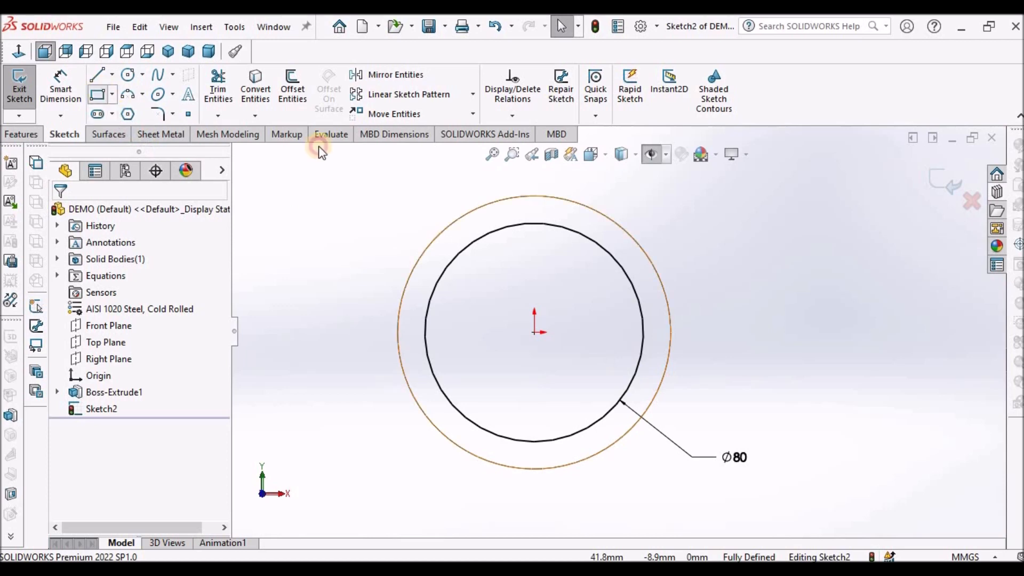
pyautogui.scroll(-2, 605, 261)
pyautogui.click(594, 218)
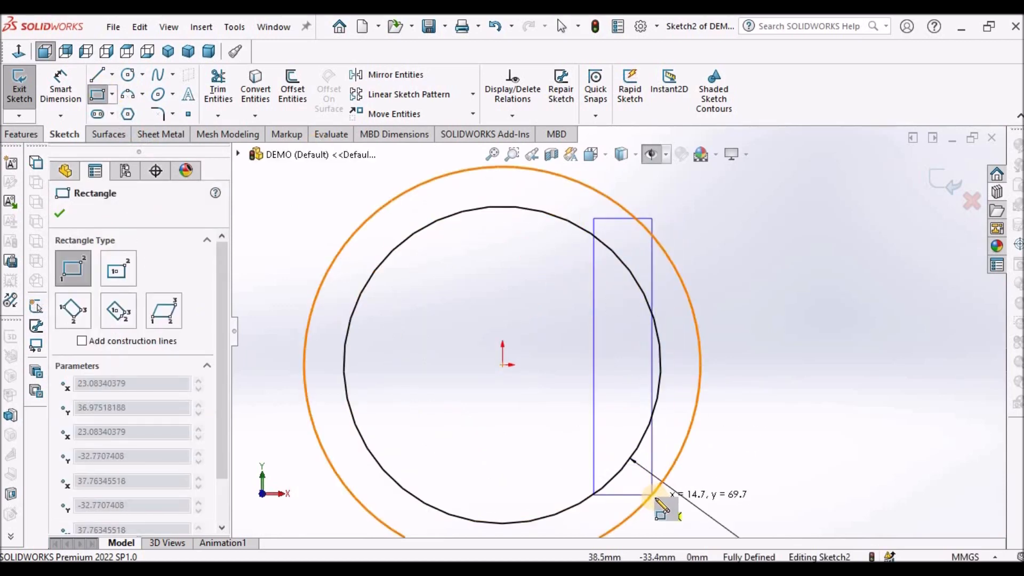
pyautogui.click(636, 499)
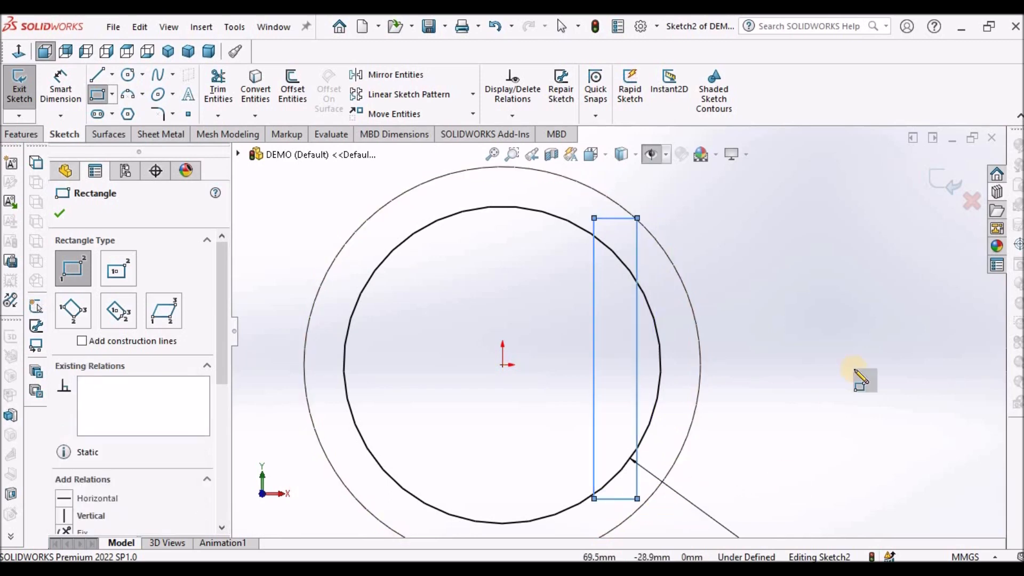
pyautogui.rightClick(877, 332)
pyautogui.click(883, 335)
pyautogui.scroll(3, 792, 345)
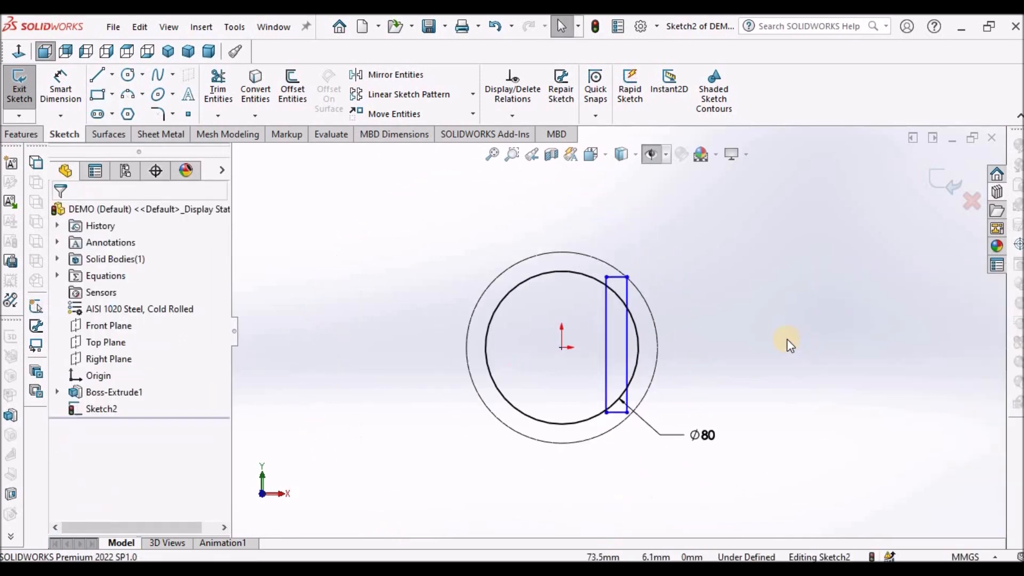
# Step: Dimension the rectangle's outer vertical side to the disc's outer edge, with the first arc condition set to Min
pyautogui.click(60, 87)
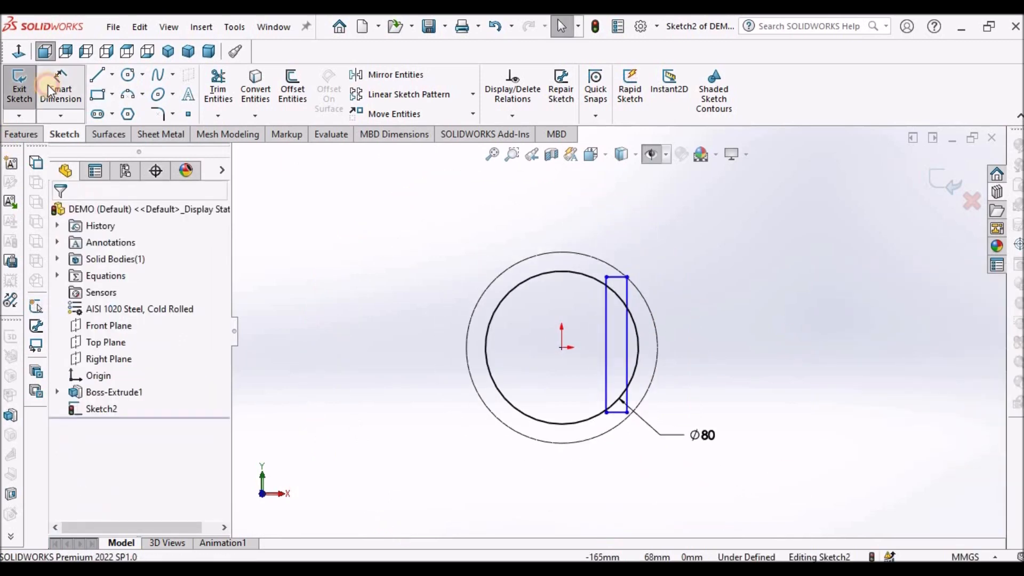
pyautogui.click(653, 338)
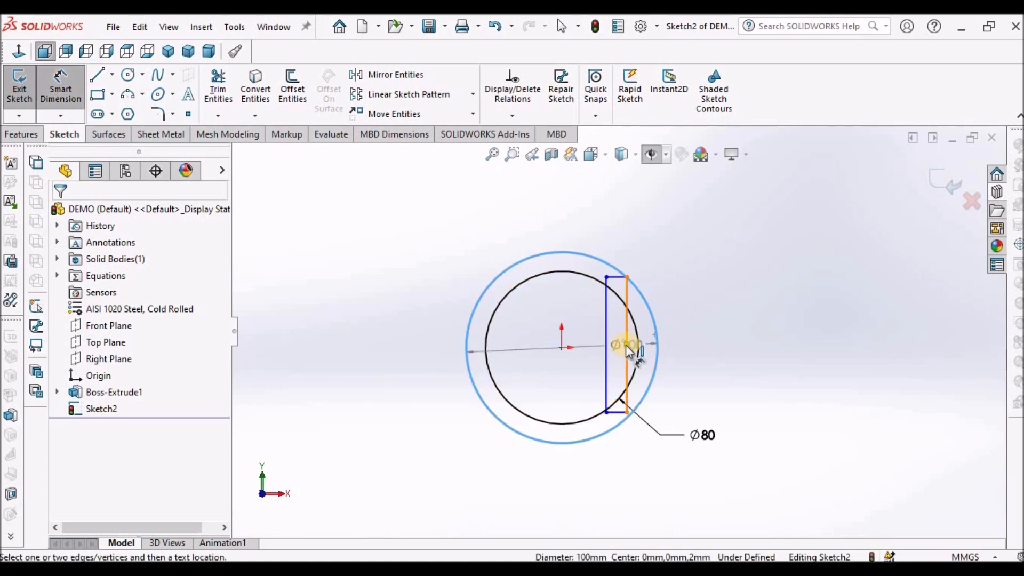
pyautogui.click(651, 337)
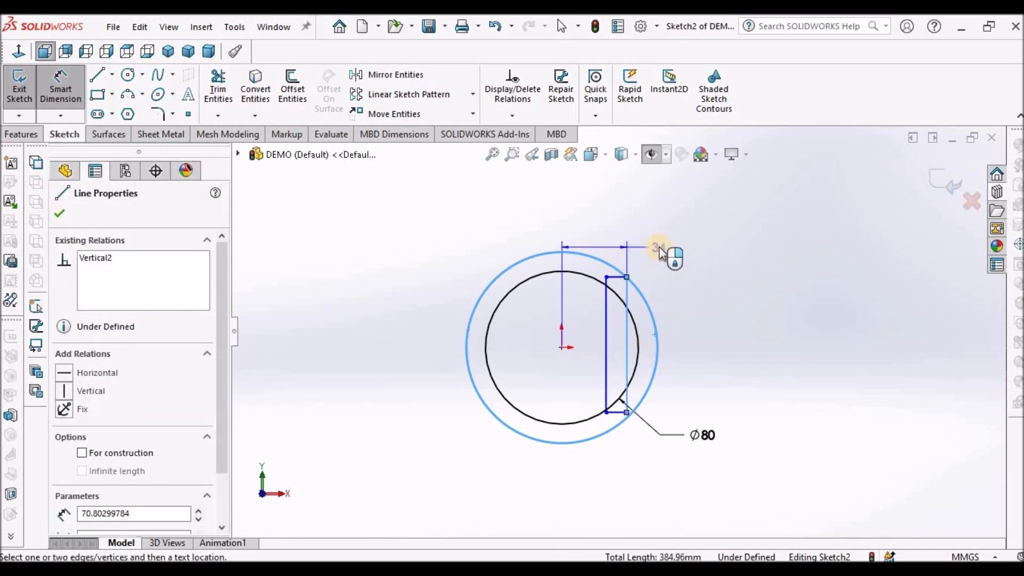
pyautogui.click(567, 203)
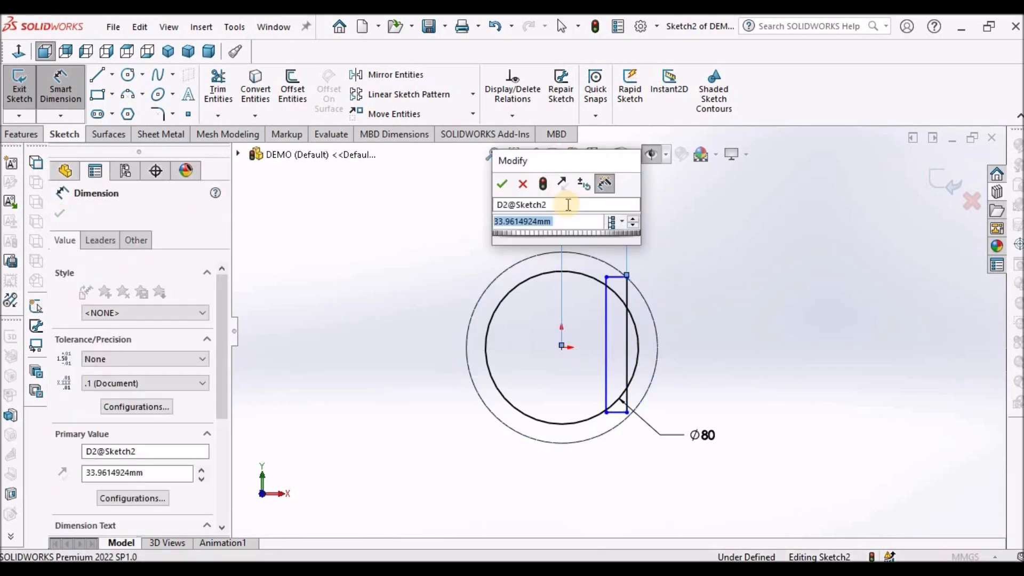
pyautogui.click(502, 183)
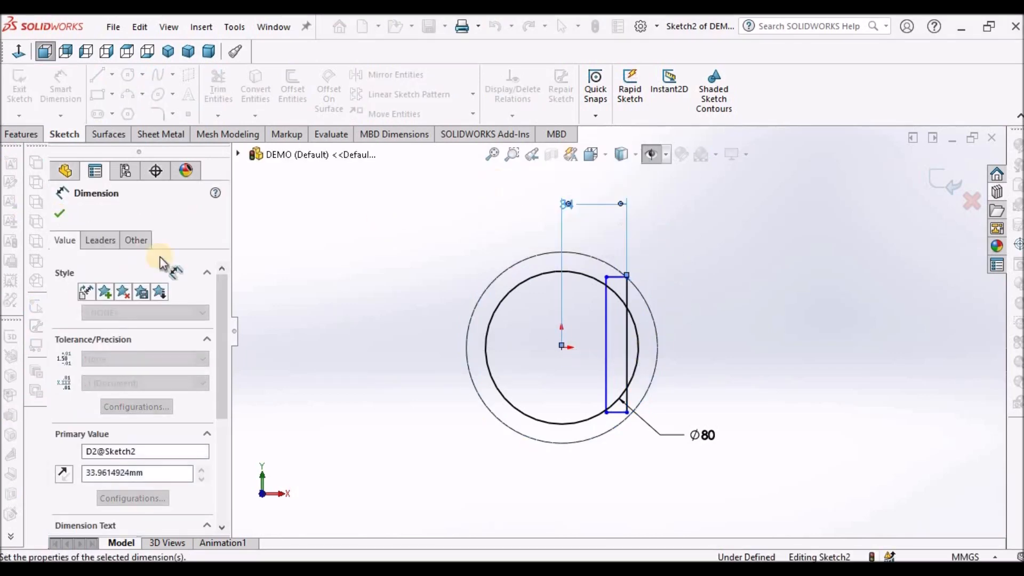
pyautogui.click(101, 241)
pyautogui.moveTo(227, 357); pyautogui.dragTo(199, 449)
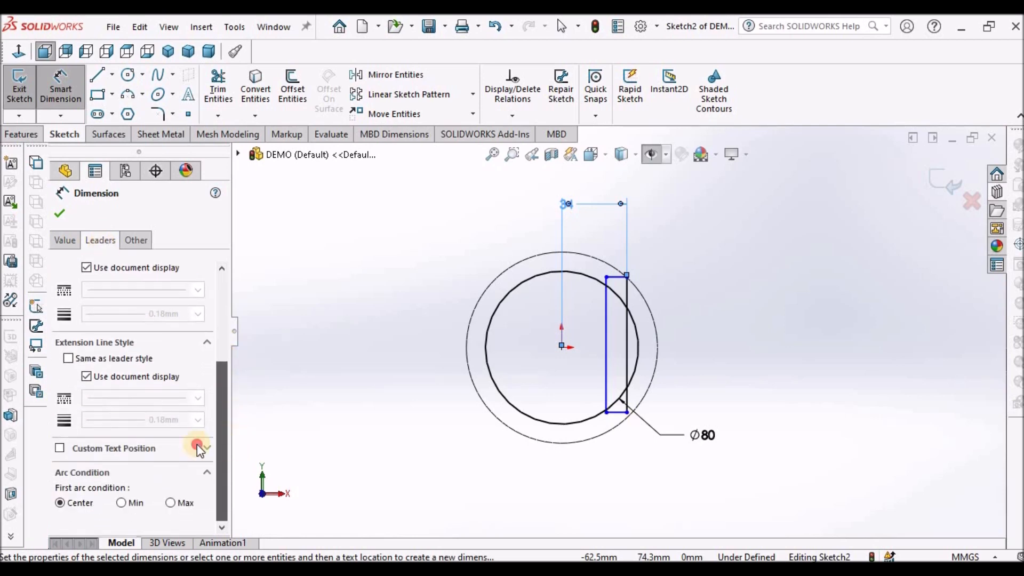
pyautogui.click(121, 502)
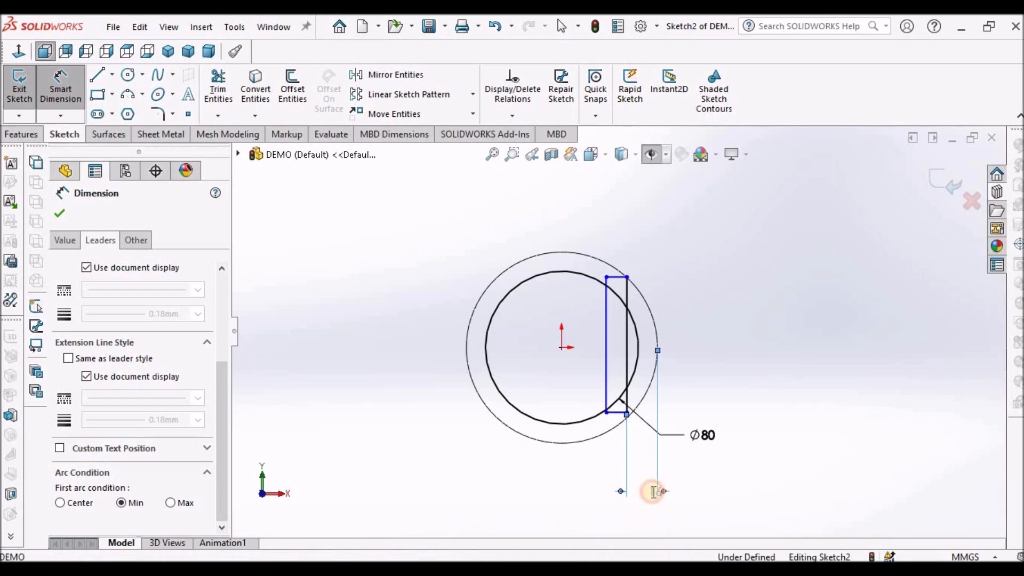
# Step: Set the distance between the disc's outer edge and the rectangle's outer side to 15 mm
pyautogui.click(656, 491)
pyautogui.write('15')
pyautogui.press('Return')
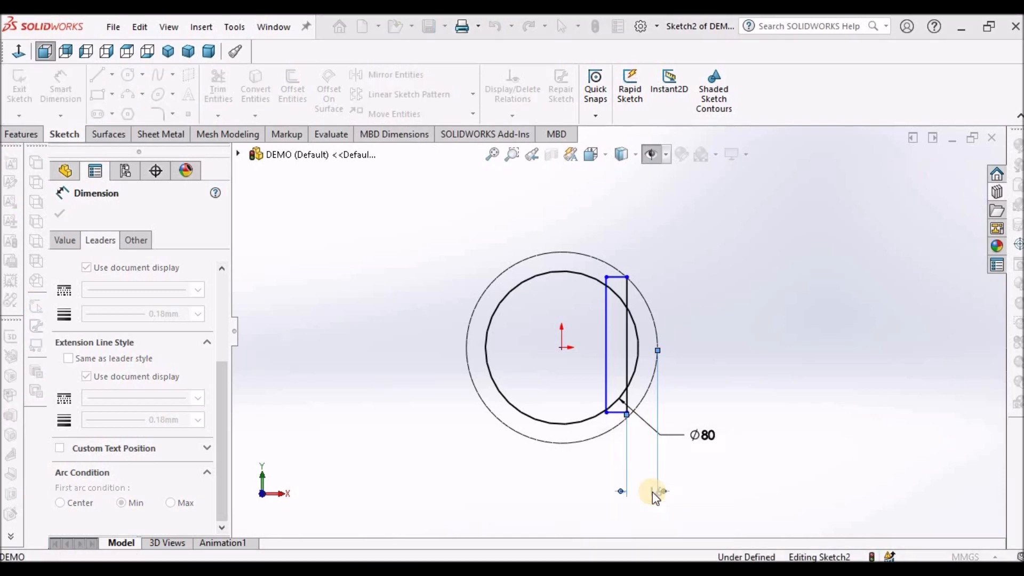
pyautogui.rightClick(728, 325)
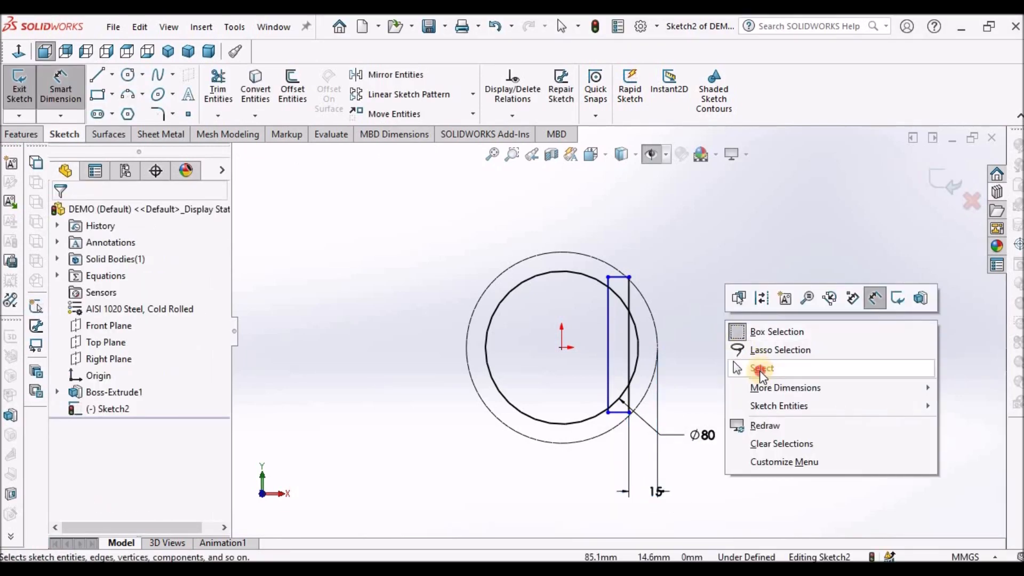
pyautogui.click(756, 368)
# Step: Power trim the circle and rectangle to leave a closed slot profile of two vertical lines joined by circle arcs
pyautogui.scroll(-2, 690, 394)
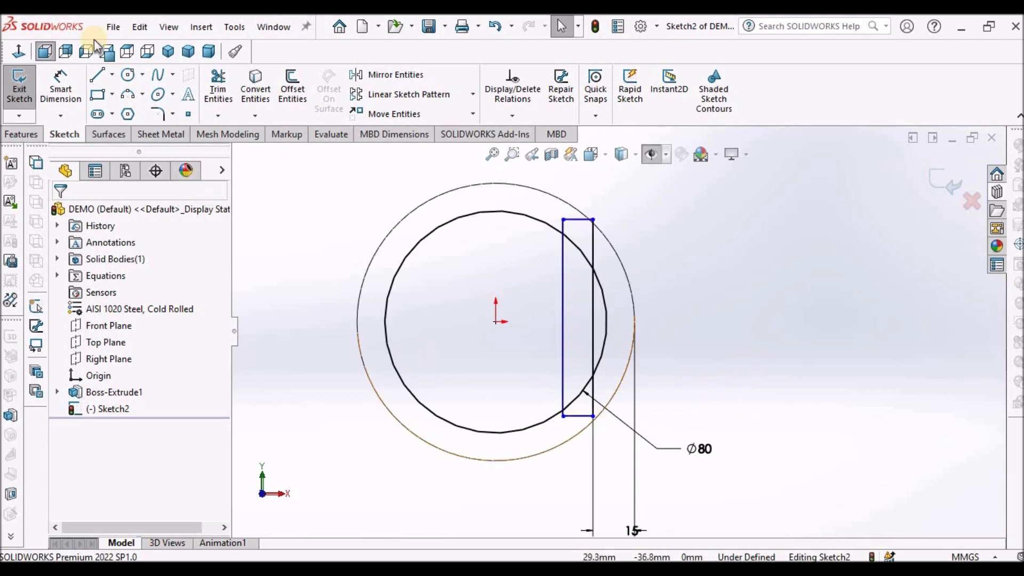
pyautogui.click(219, 87)
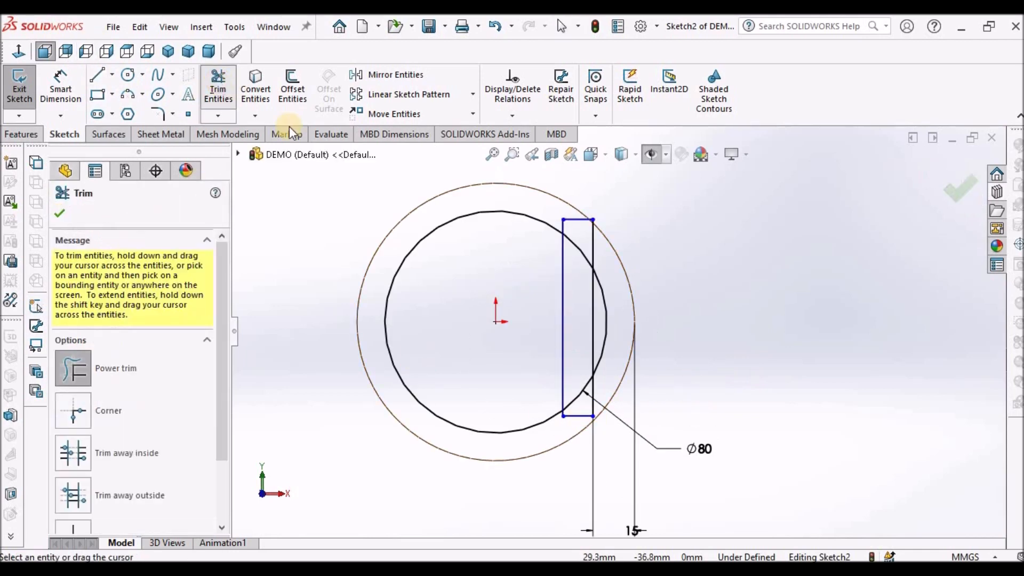
pyautogui.scroll(-3, 583, 326)
pyautogui.moveTo(648, 297); pyautogui.dragTo(632, 337)
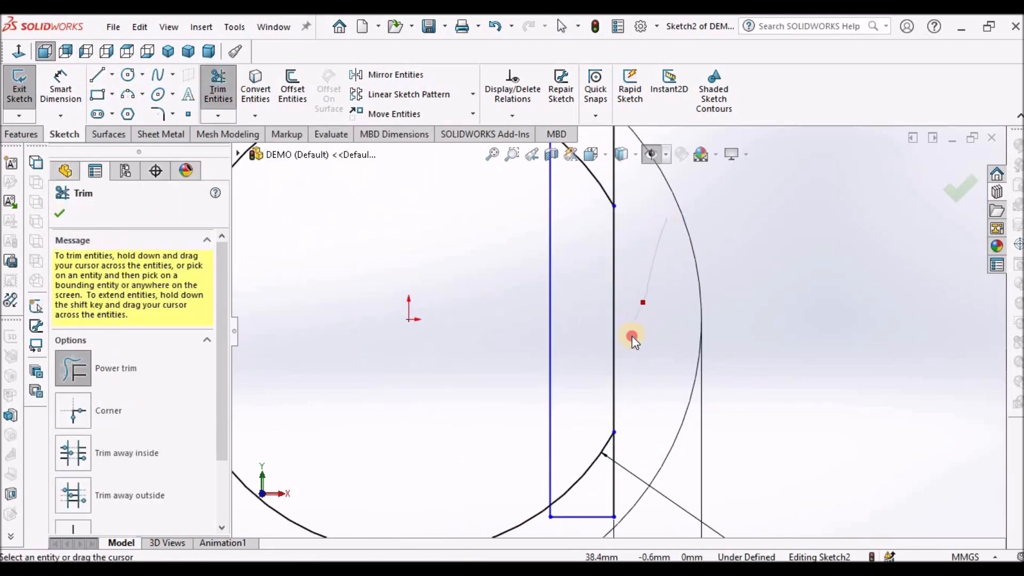
pyautogui.scroll(4, 656, 360)
pyautogui.scroll(-2, 652, 374)
pyautogui.moveTo(615, 382); pyautogui.dragTo(574, 428)
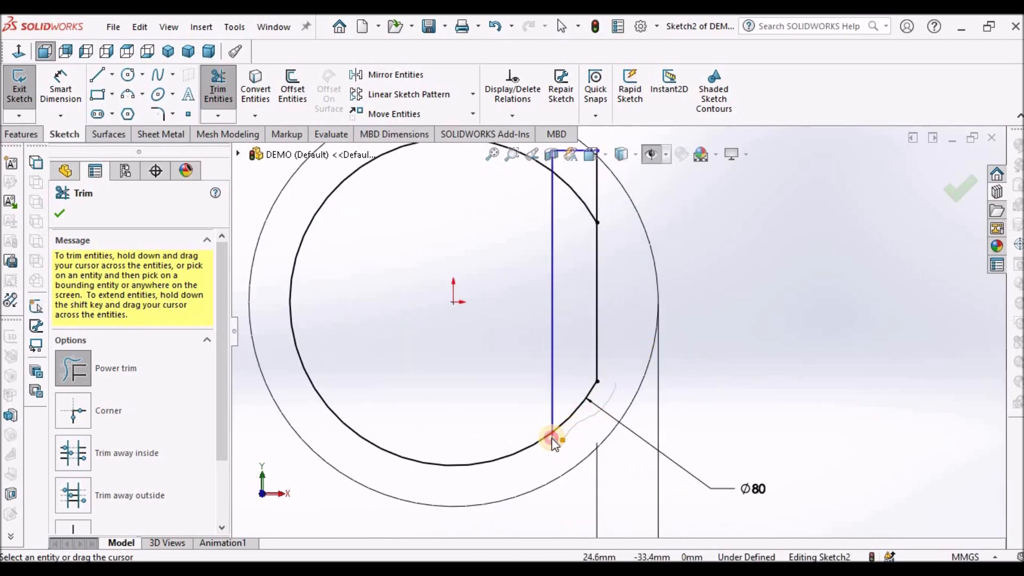
pyautogui.moveTo(547, 447); pyautogui.dragTo(485, 444)
pyautogui.scroll(3, 608, 258)
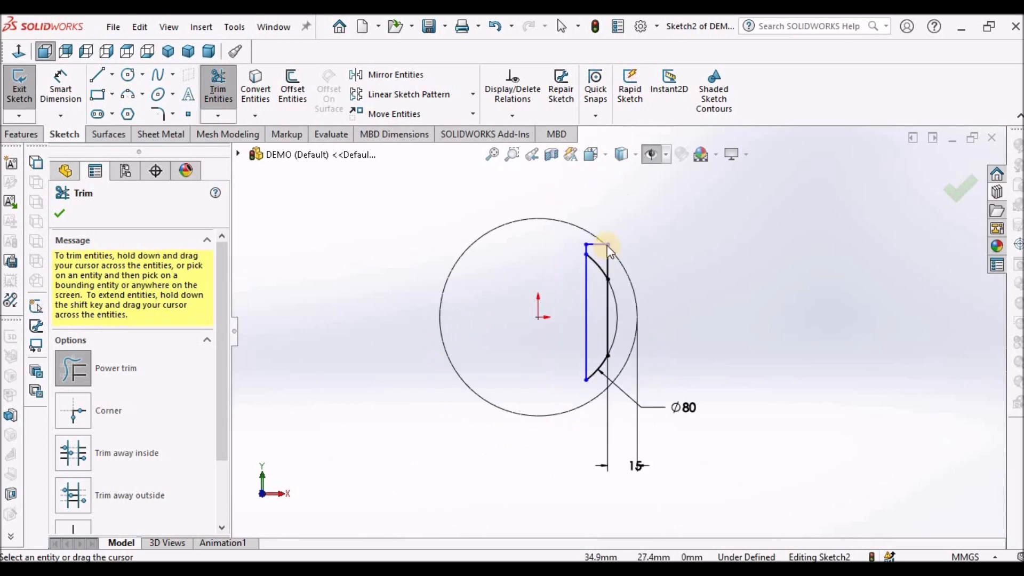
pyautogui.scroll(-3, 660, 283)
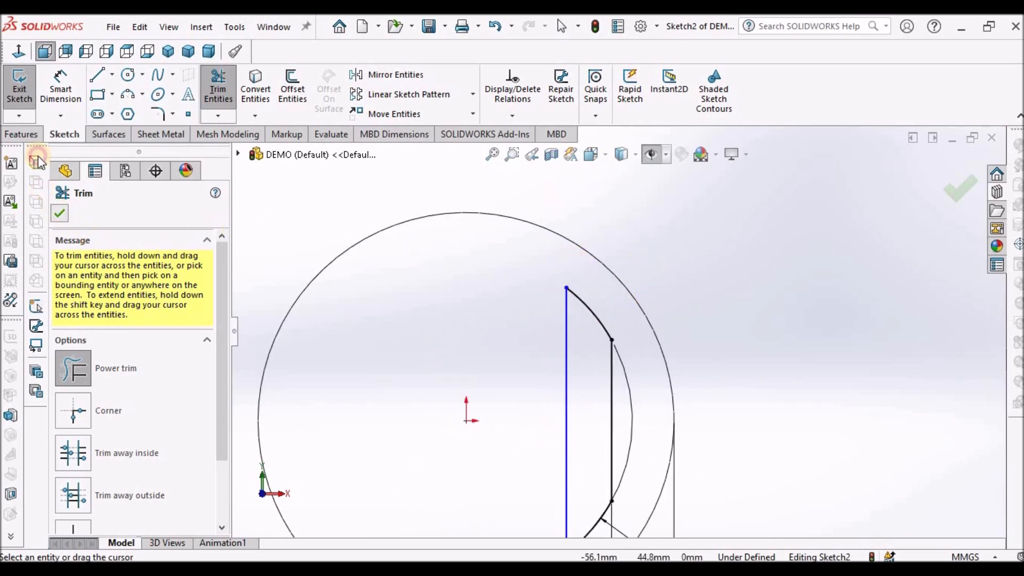
pyautogui.click(60, 213)
# Step: Dimension the spacing between the slot profile's two vertical lines and set it to 5 mm
pyautogui.click(65, 53)
pyautogui.click(62, 77)
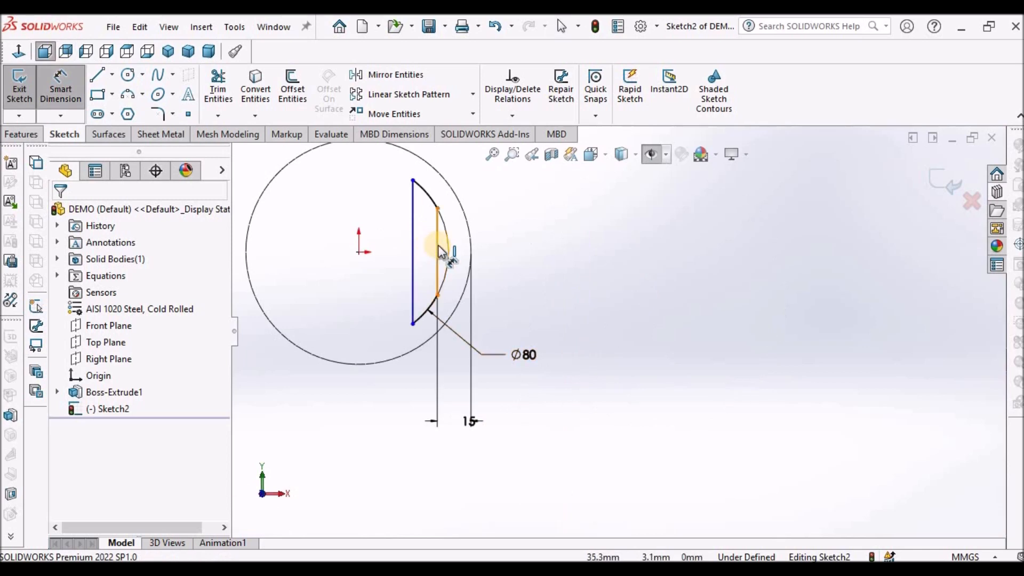
pyautogui.click(439, 250)
pyautogui.click(413, 256)
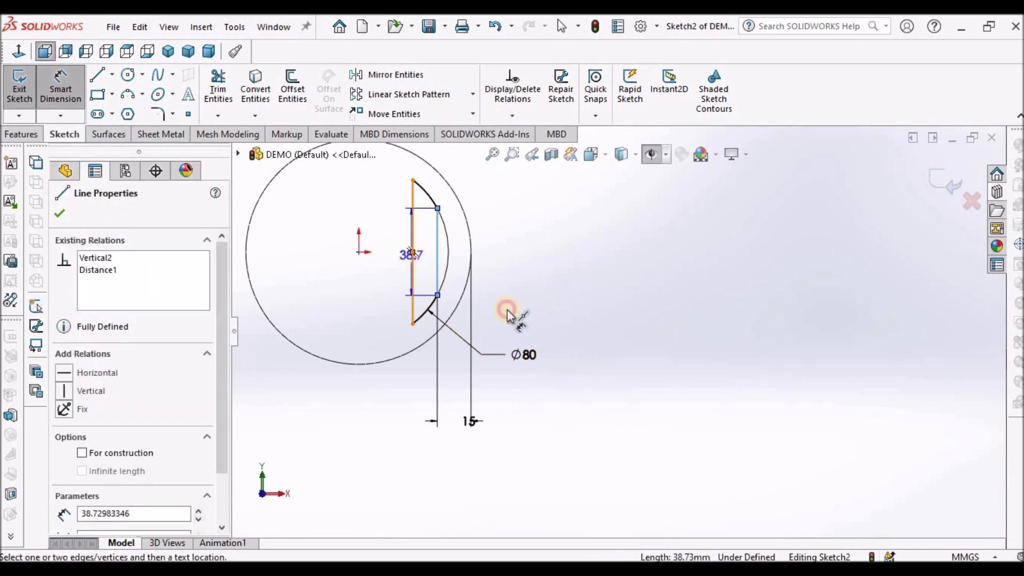
pyautogui.click(547, 426)
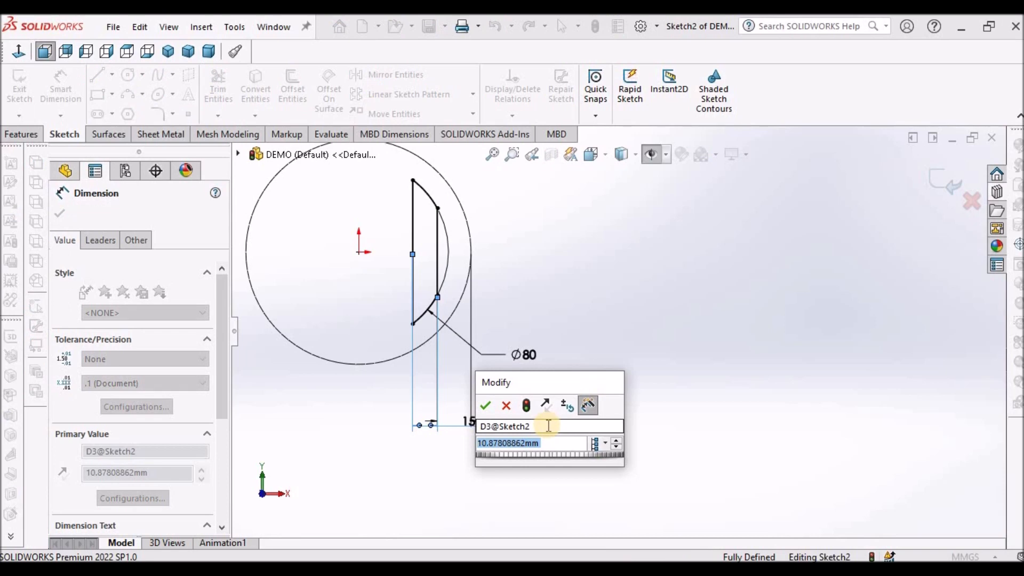
pyautogui.write('5')
pyautogui.press('Return')
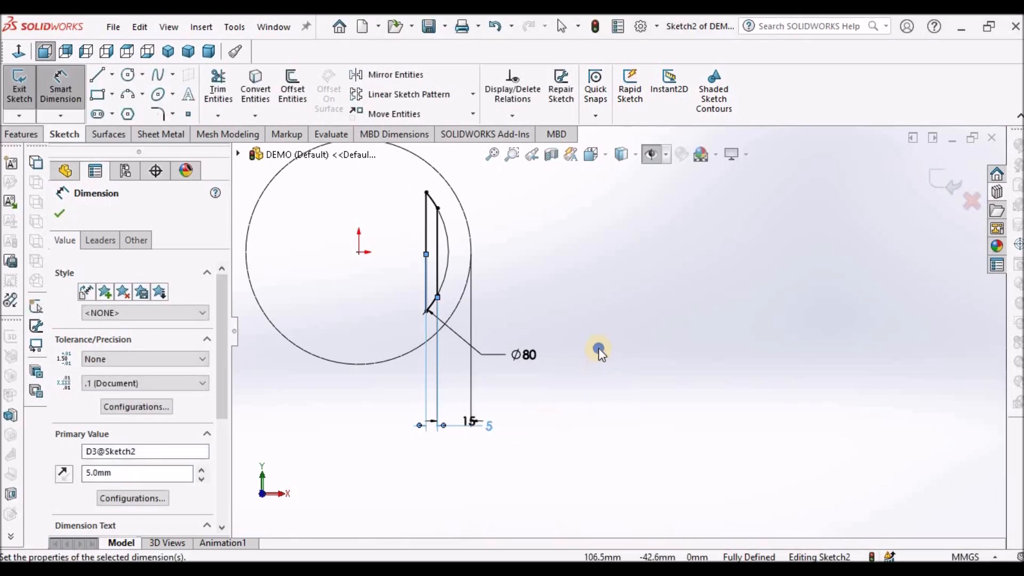
pyautogui.rightClick(600, 349)
pyautogui.click(59, 214)
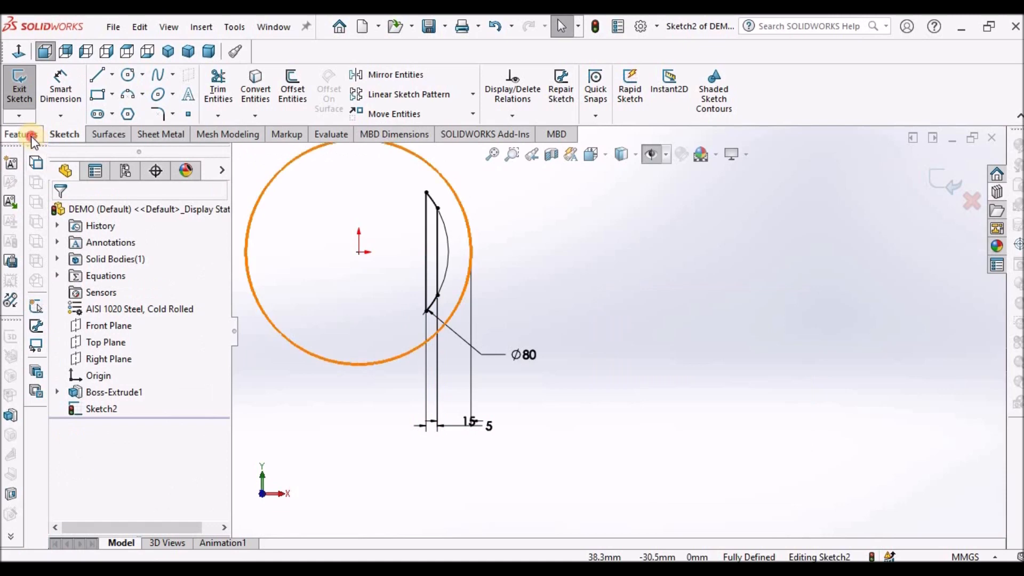
# Step: Extrude-cut the slot profile through the disc with a blind depth linked to thickness
pyautogui.click(31, 135)
pyautogui.click(220, 79)
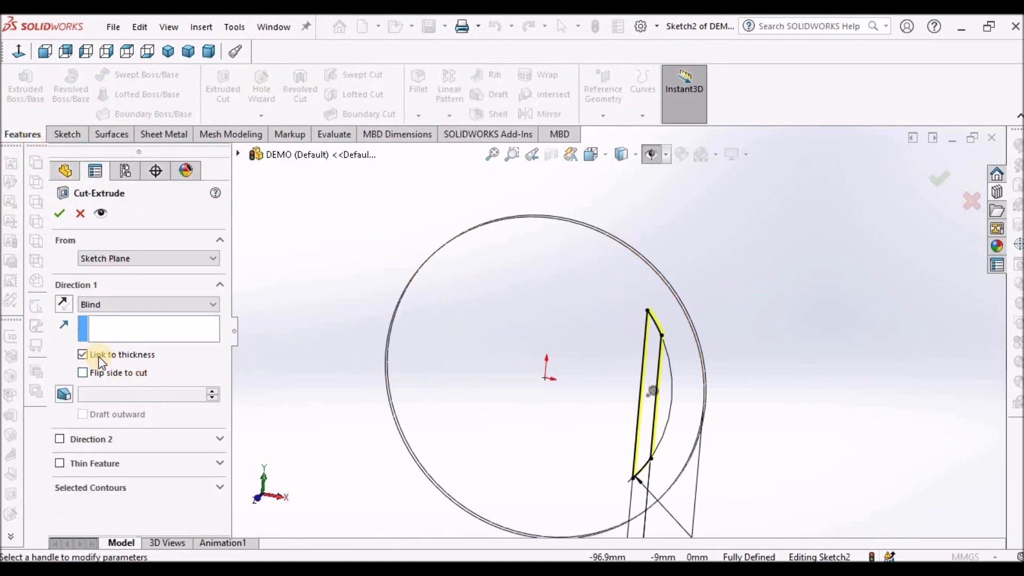
pyautogui.click(59, 214)
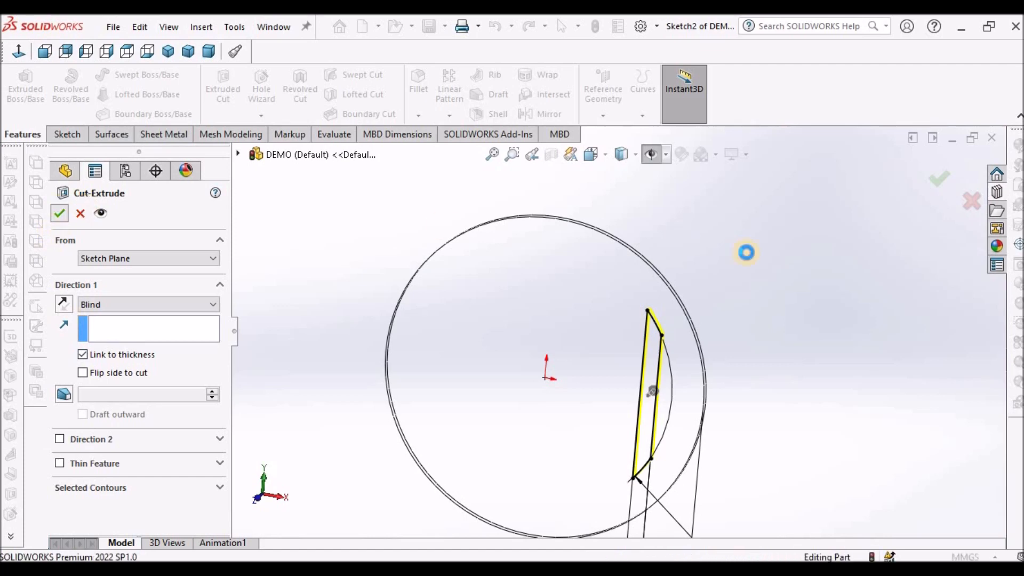
# Step: Change the model's display style from wireframe to shaded with edges
pyautogui.click(634, 158)
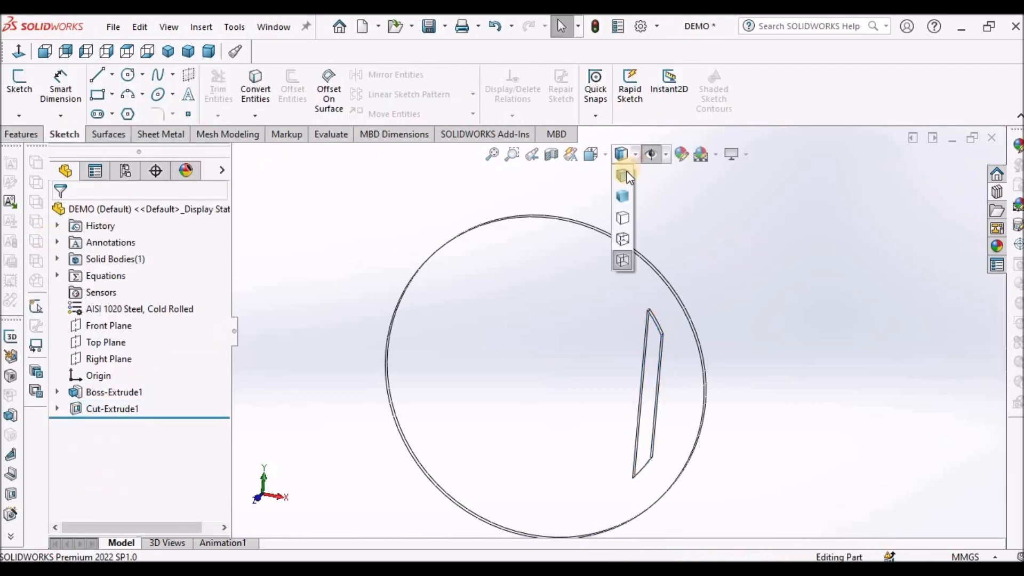
pyautogui.click(625, 171)
pyautogui.scroll(3, 741, 269)
pyautogui.moveTo(706, 315); pyautogui.dragTo(622, 361, button='middle')
pyautogui.scroll(-3, 610, 342)
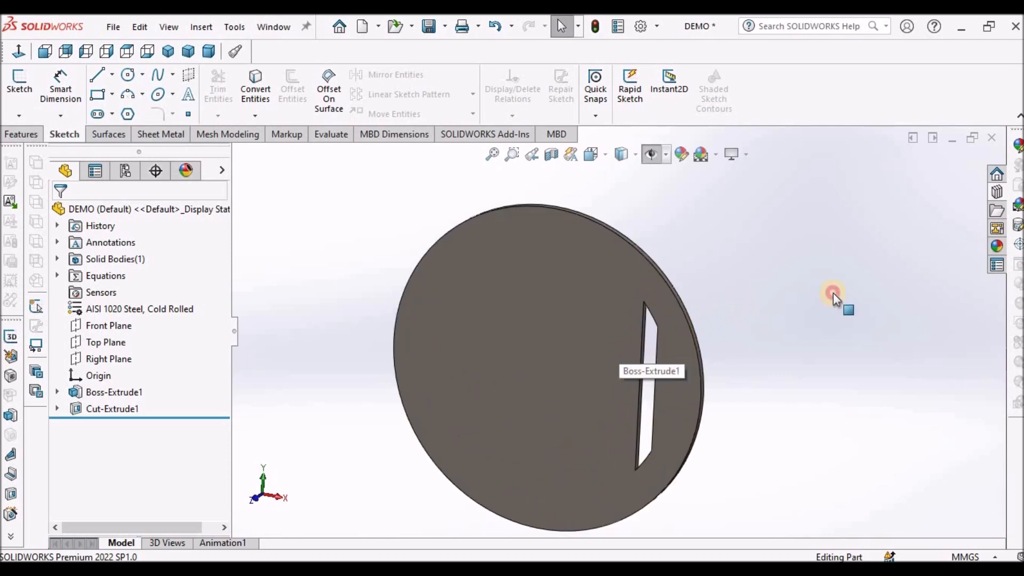
pyautogui.click(24, 135)
pyautogui.click(456, 97)
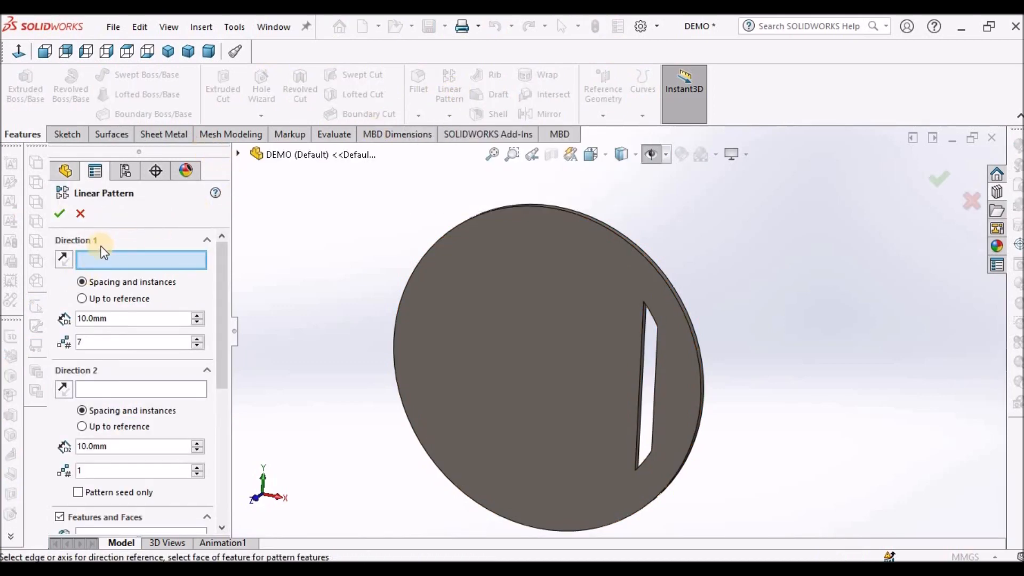
pyautogui.click(237, 154)
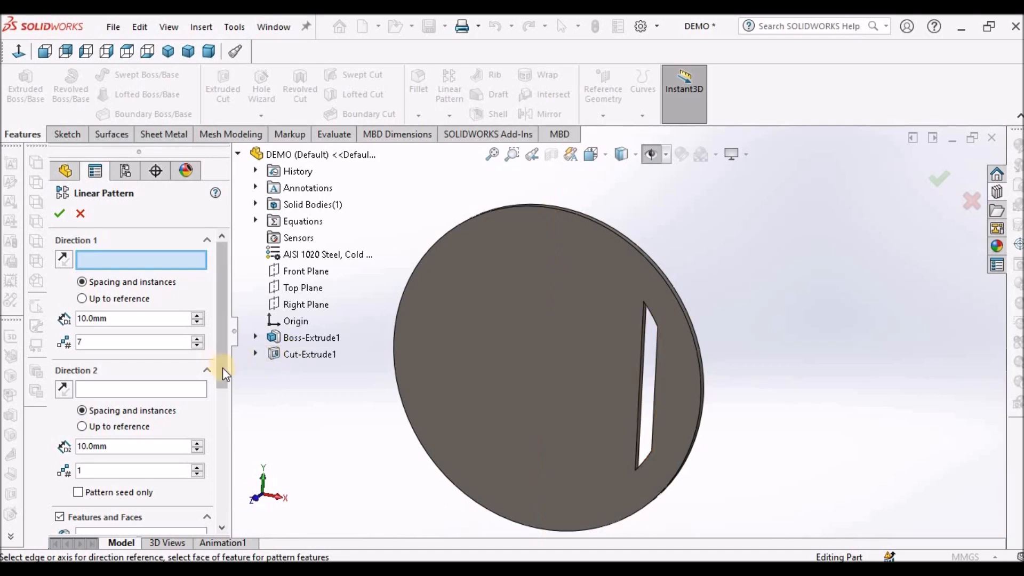
pyautogui.scroll(-3, 222, 367)
pyautogui.click(126, 382)
pyautogui.click(295, 350)
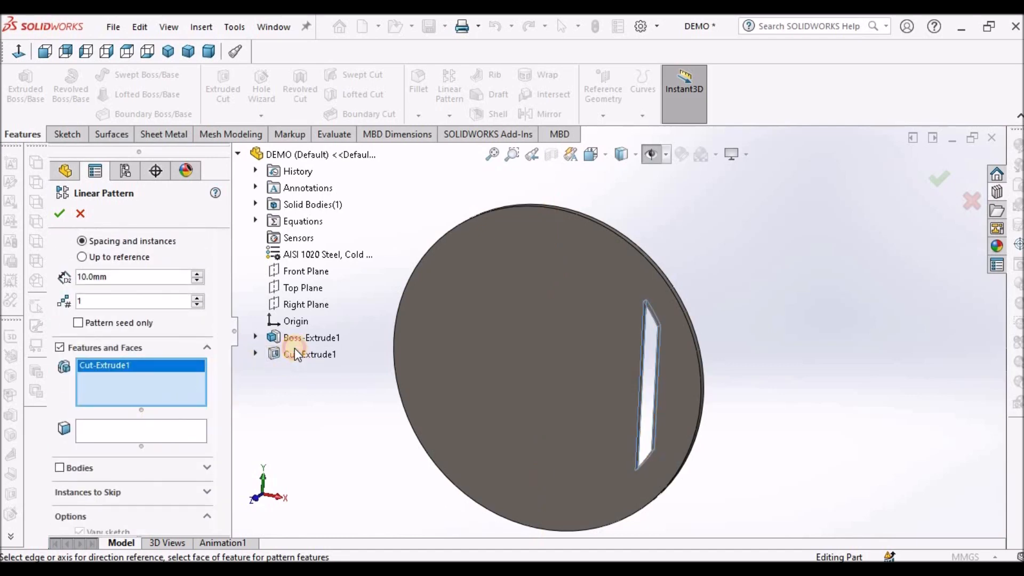
pyautogui.scroll(3, 549, 351)
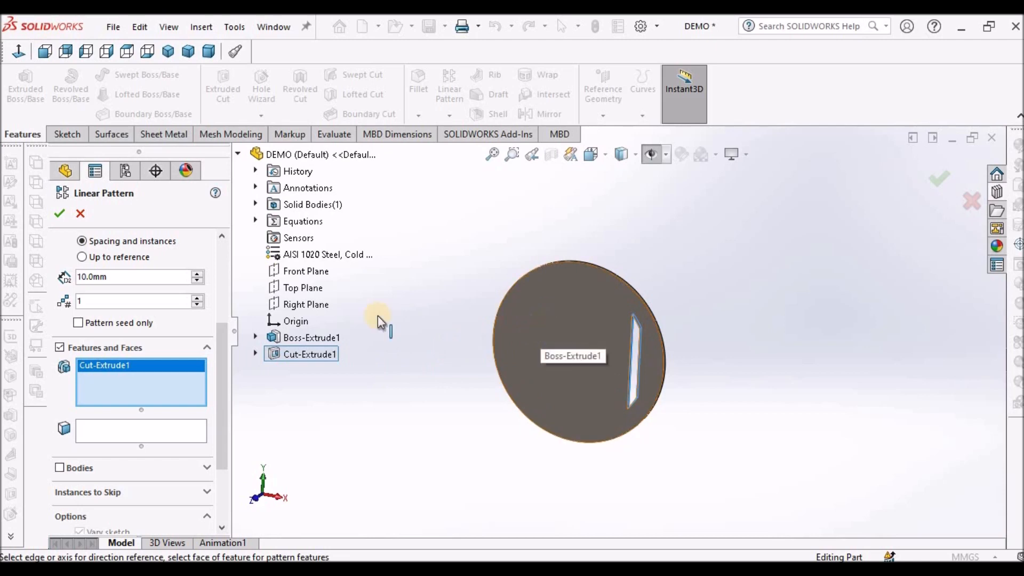
pyautogui.scroll(2, 126, 301)
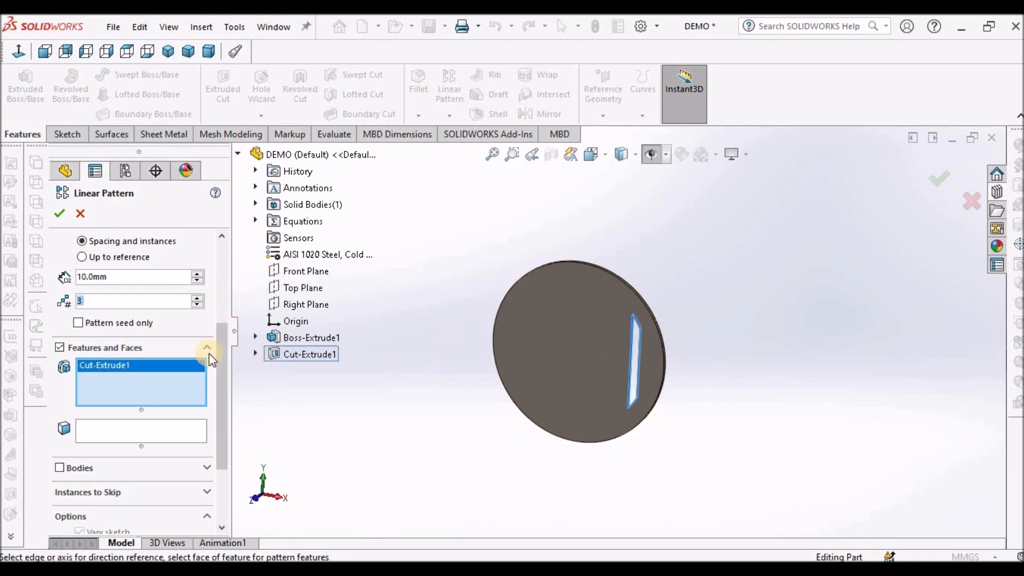
pyautogui.moveTo(220, 354); pyautogui.dragTo(257, 358)
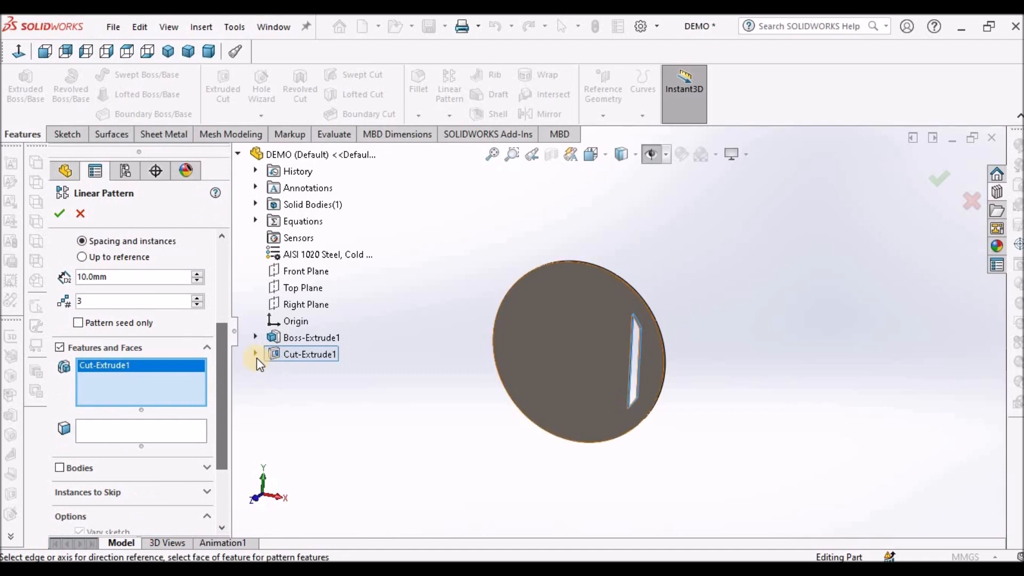
pyautogui.click(255, 354)
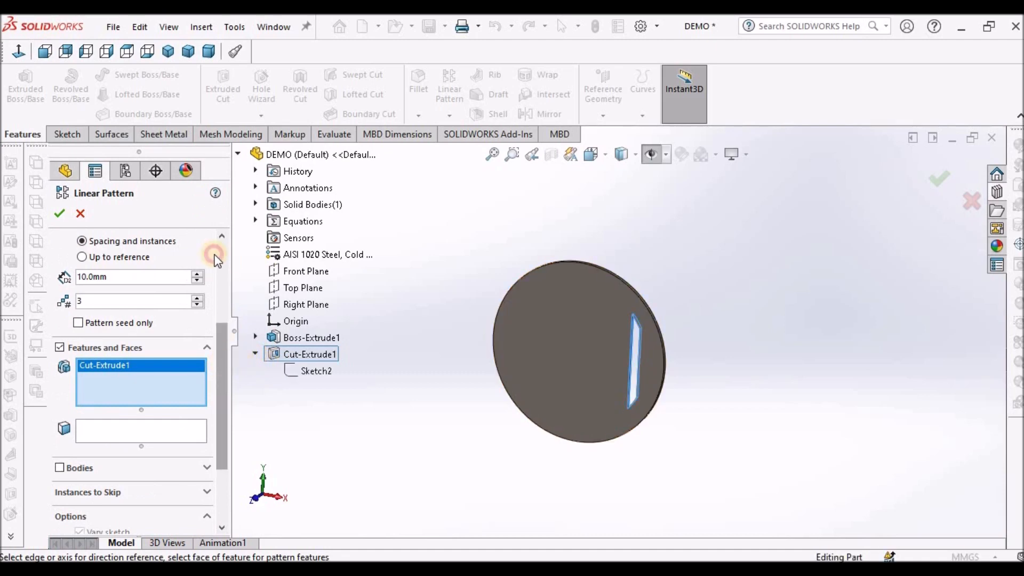
pyautogui.scroll(5, 214, 251)
pyautogui.click(107, 262)
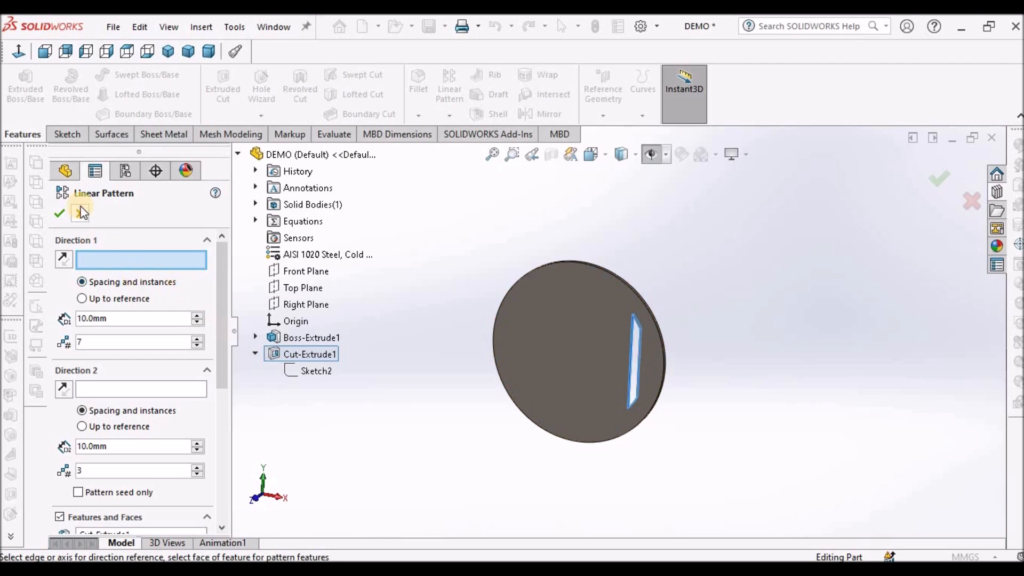
pyautogui.click(81, 219)
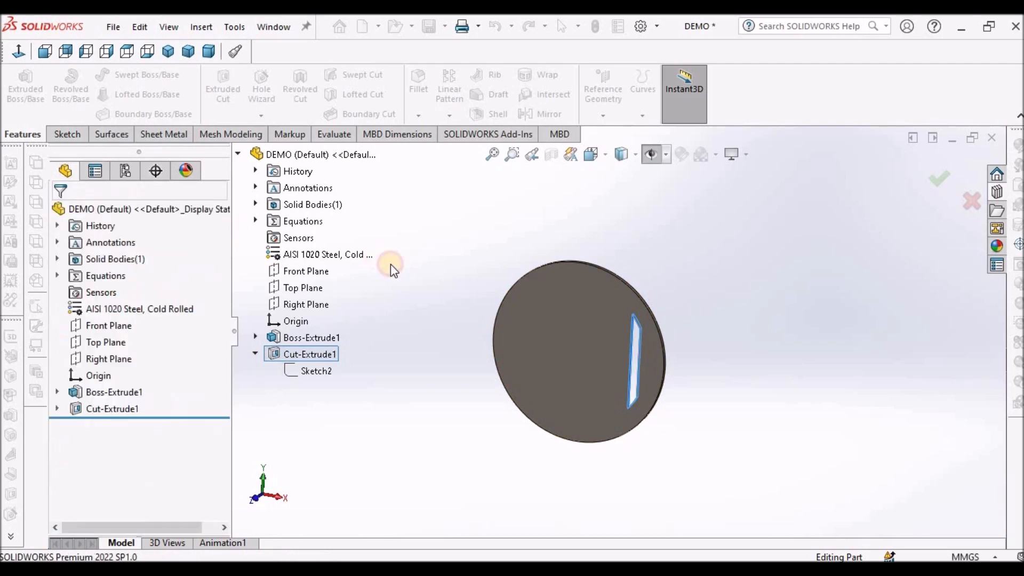
# Step: Switch to the front view and open the slot cut's sketch to examine its dimensions, leaving it unedited
pyautogui.click(57, 409)
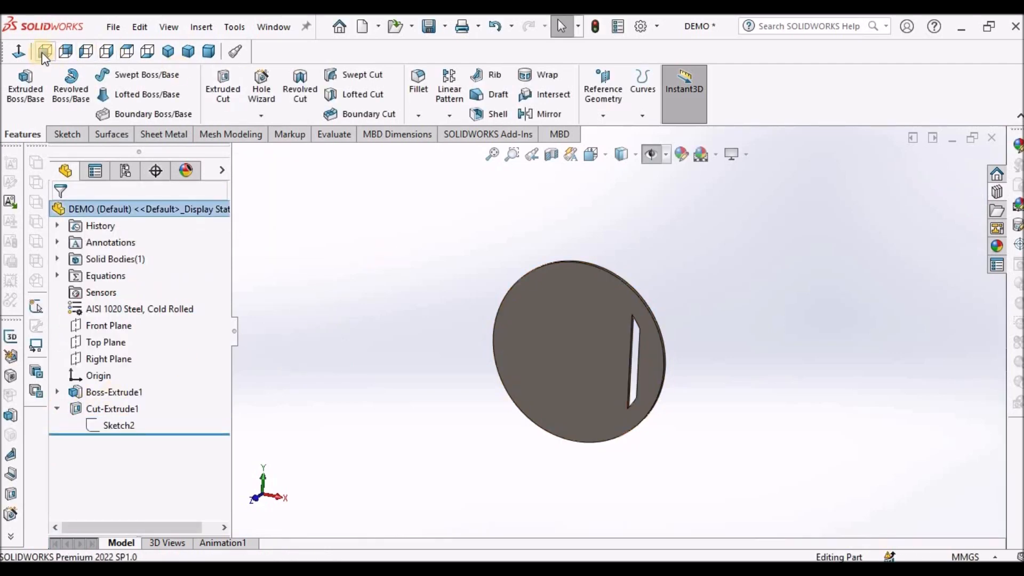
pyautogui.click(44, 52)
pyautogui.click(119, 425)
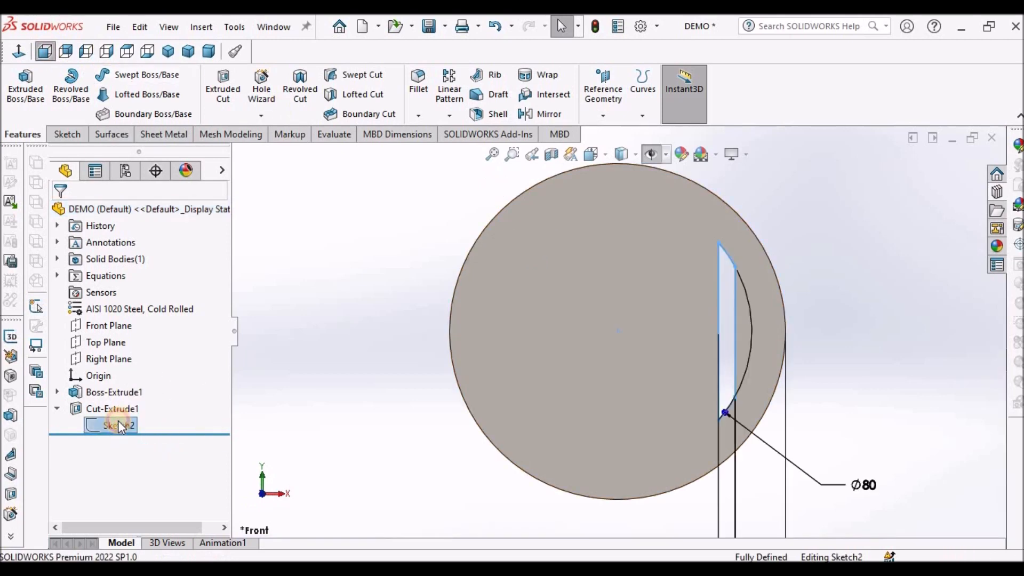
pyautogui.click(132, 376)
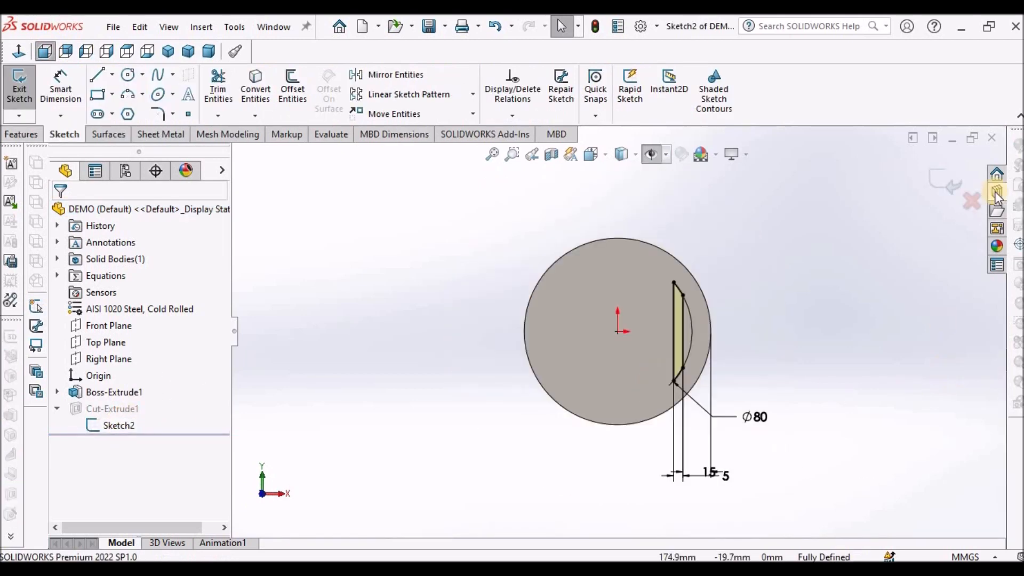
pyautogui.click(953, 167)
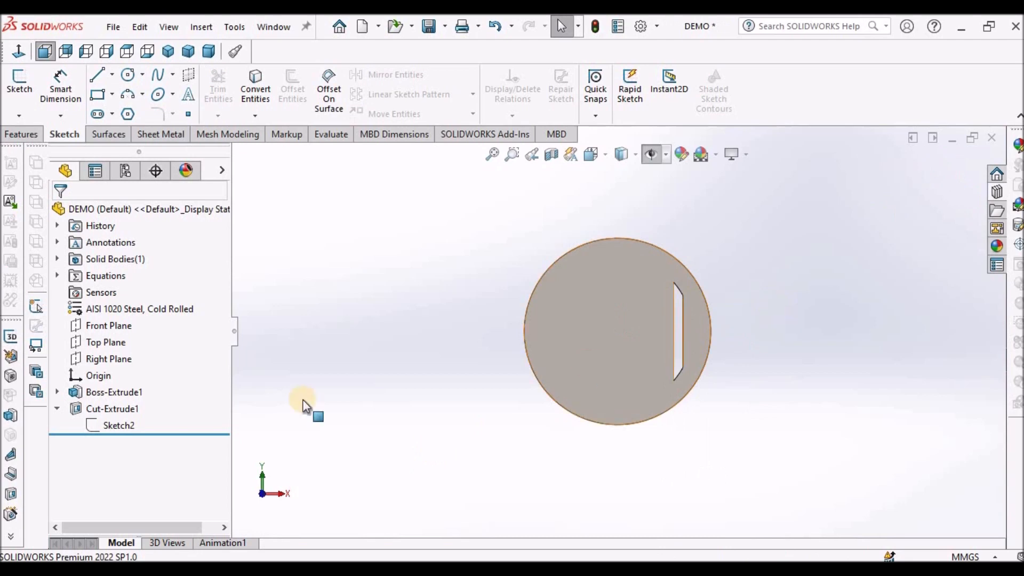
pyautogui.click(120, 425)
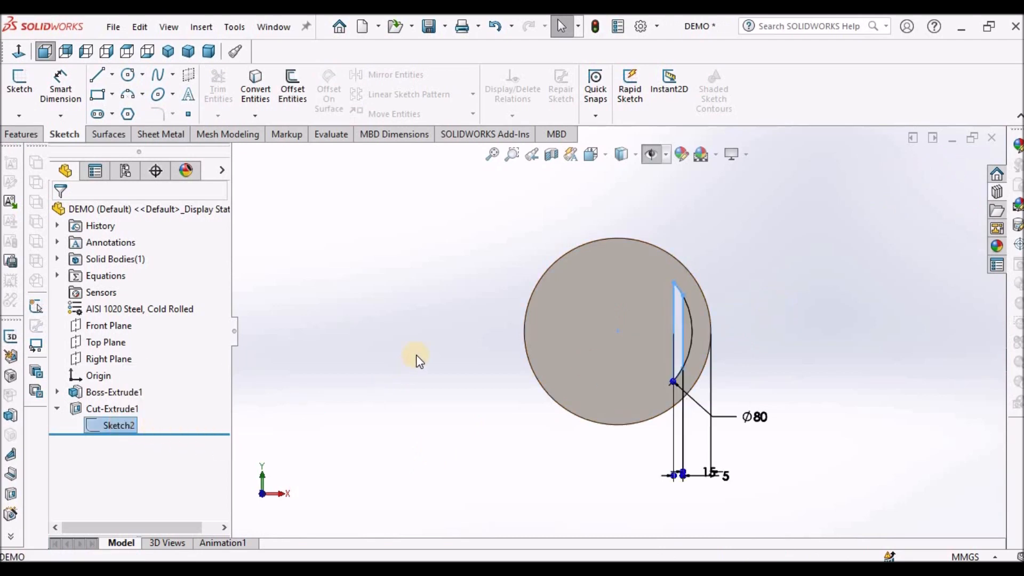
pyautogui.click(16, 136)
pyautogui.click(448, 85)
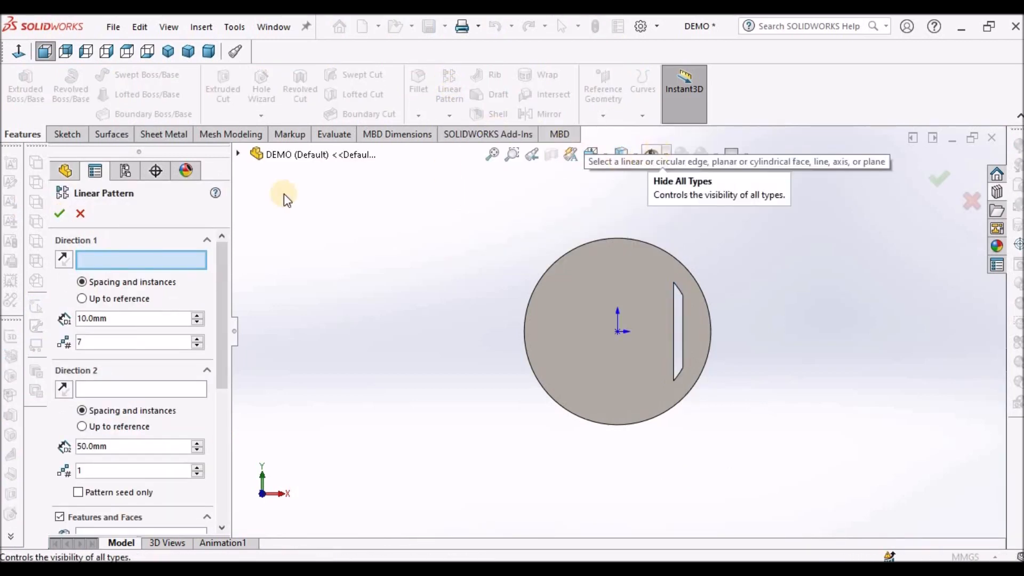
pyautogui.click(85, 213)
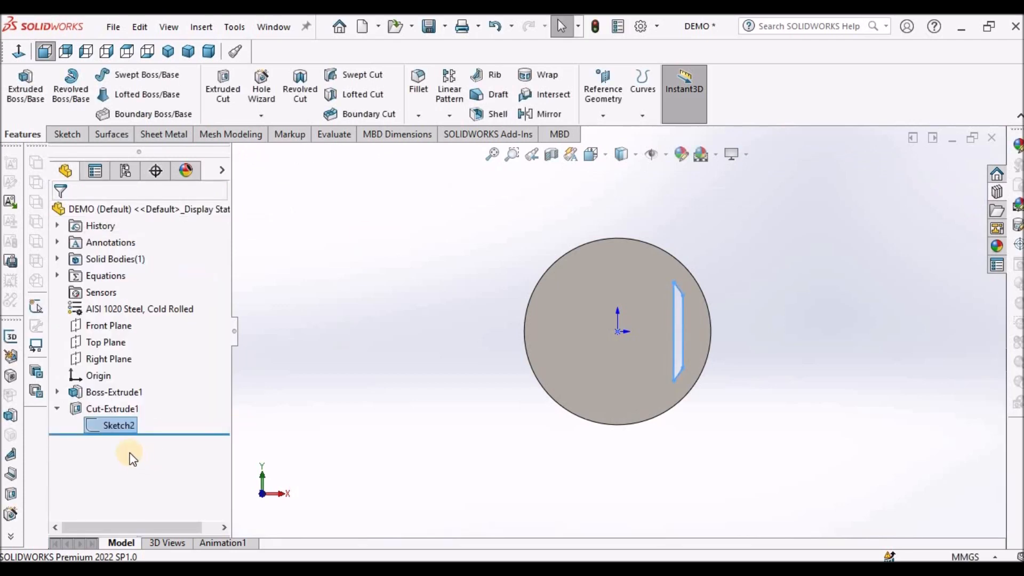
# Step: Turn on Show Feature Dimensions for the part's annotations
pyautogui.rightClick(104, 244)
pyautogui.click(184, 288)
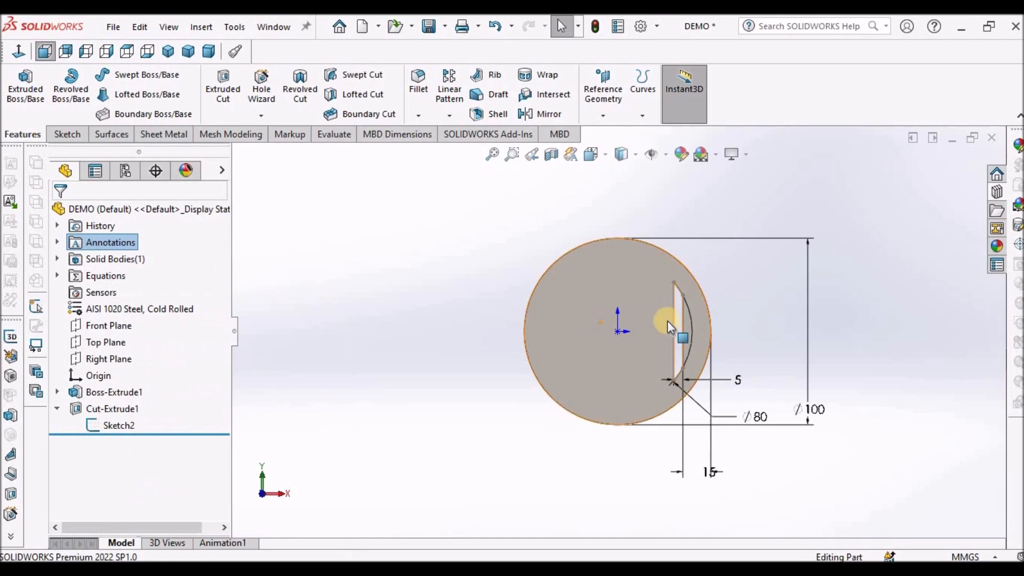
pyautogui.rightClick(110, 244)
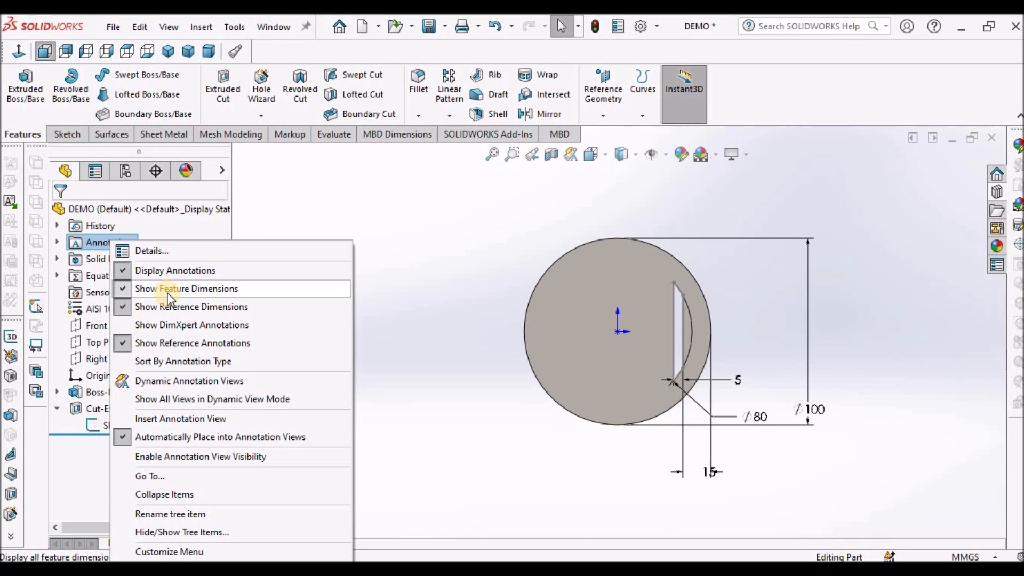
pyautogui.click(445, 210)
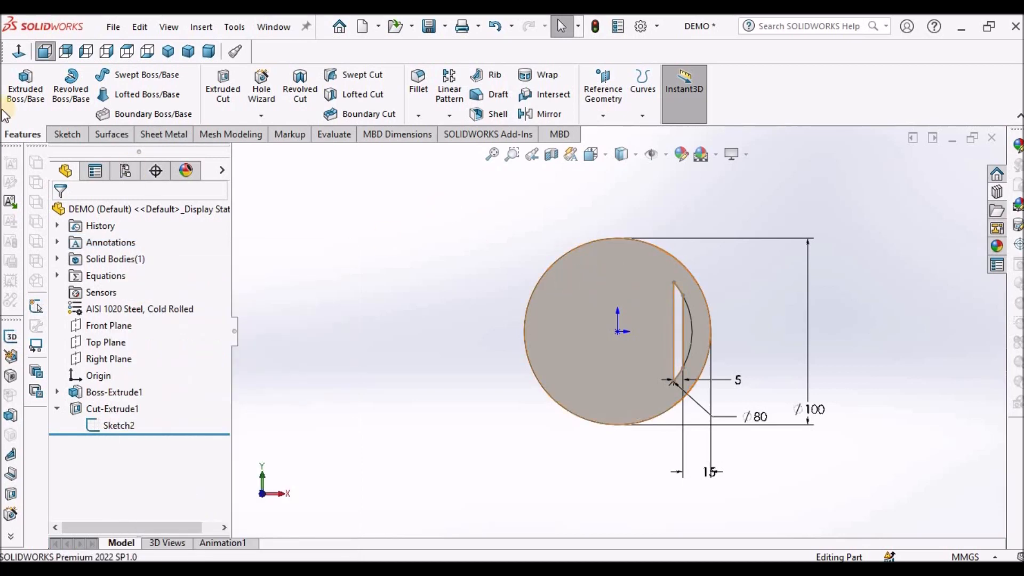
# Step: Start a linear pattern using the 15 mm dimension as Direction 1, with 10 mm spacing and 7 instances
pyautogui.click(441, 92)
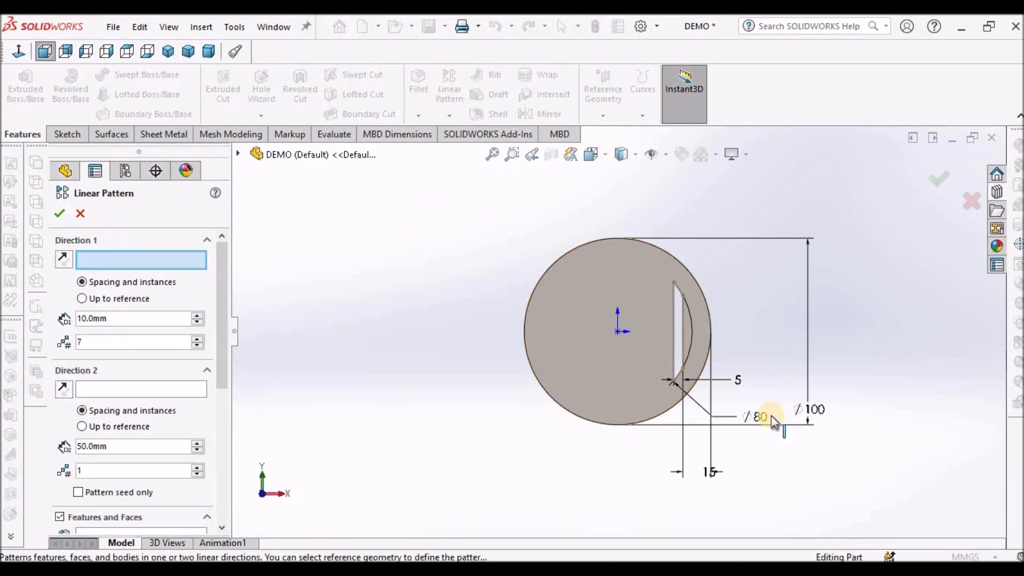
pyautogui.click(713, 474)
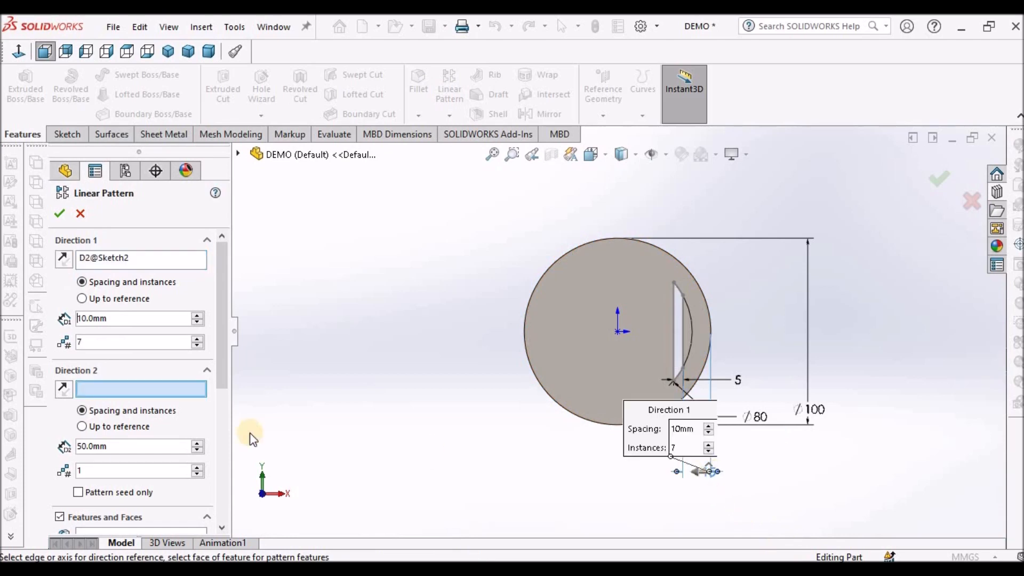
pyautogui.scroll(-2, 222, 365)
pyautogui.click(141, 264)
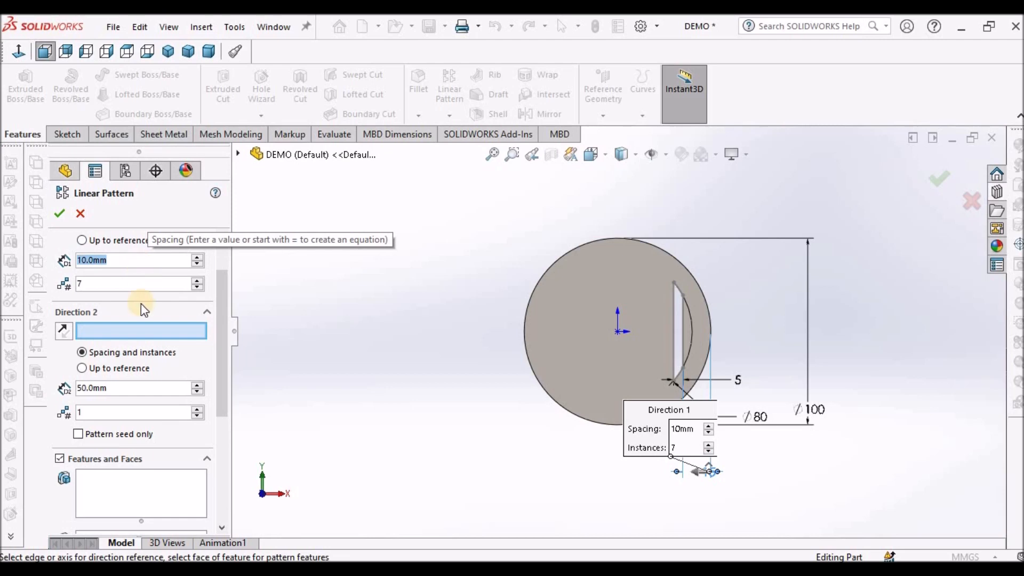
pyautogui.click(130, 286)
# Step: Choose Cut-Extrude1 as the feature to pattern, with the Vary sketch option enabled
pyautogui.click(159, 491)
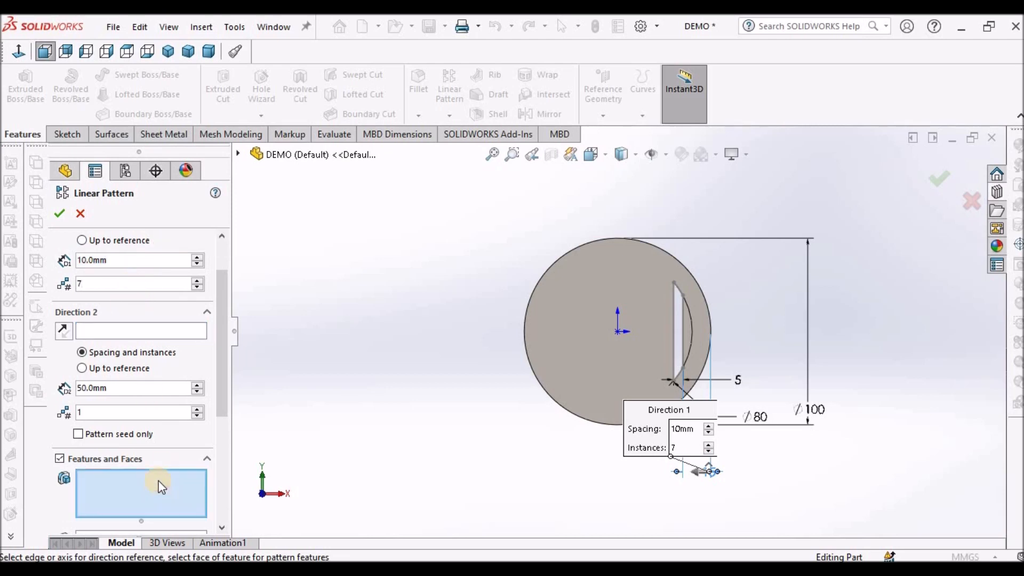
pyautogui.click(238, 153)
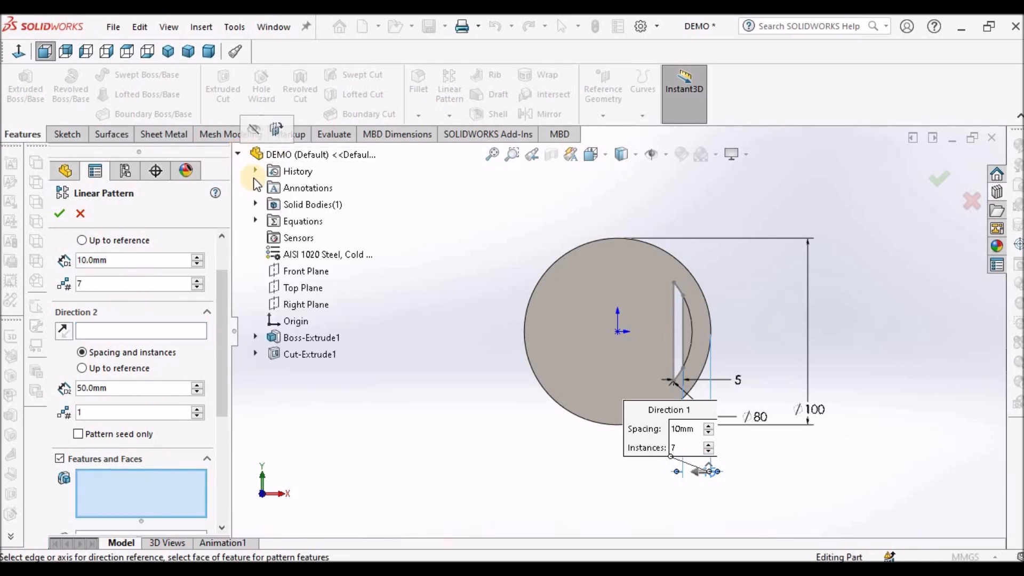
pyautogui.click(314, 354)
pyautogui.moveTo(223, 407); pyautogui.dragTo(231, 495)
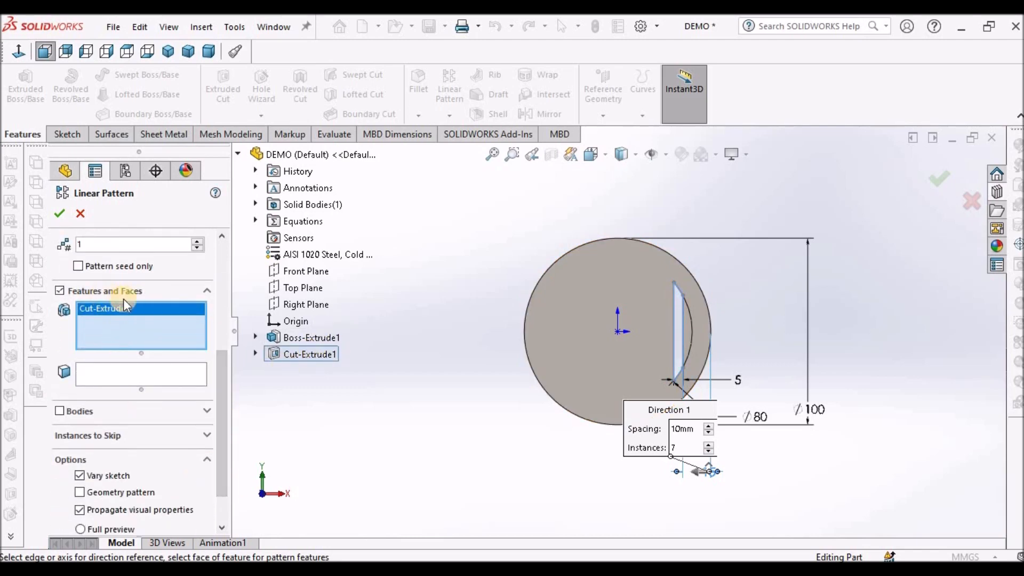
pyautogui.scroll(-2, 184, 461)
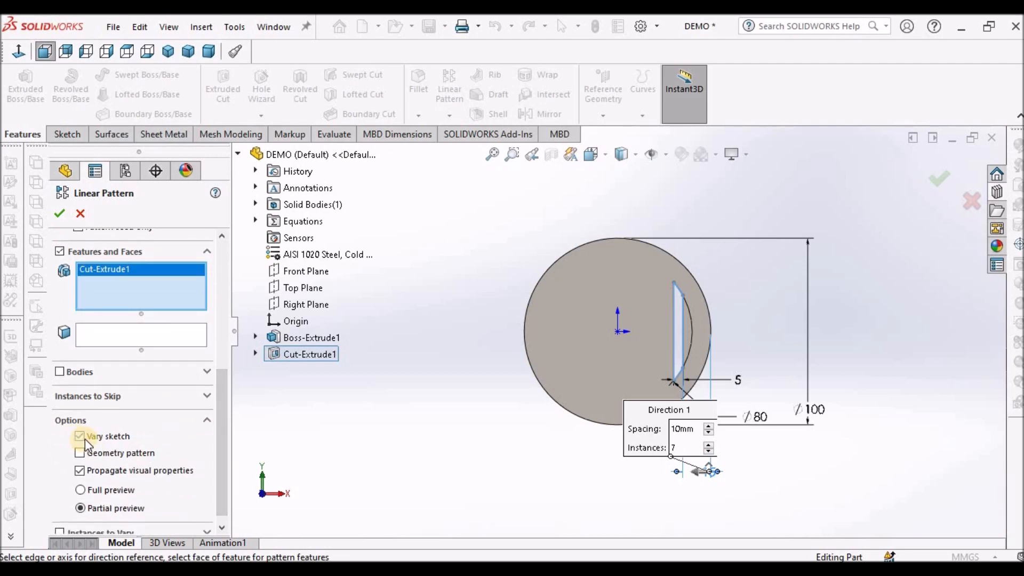
# Step: Switch Vary sketch off and on to compare the pattern previews, then create the linear pattern with Vary sketch enabled
pyautogui.click(85, 438)
pyautogui.click(81, 436)
pyautogui.click(82, 436)
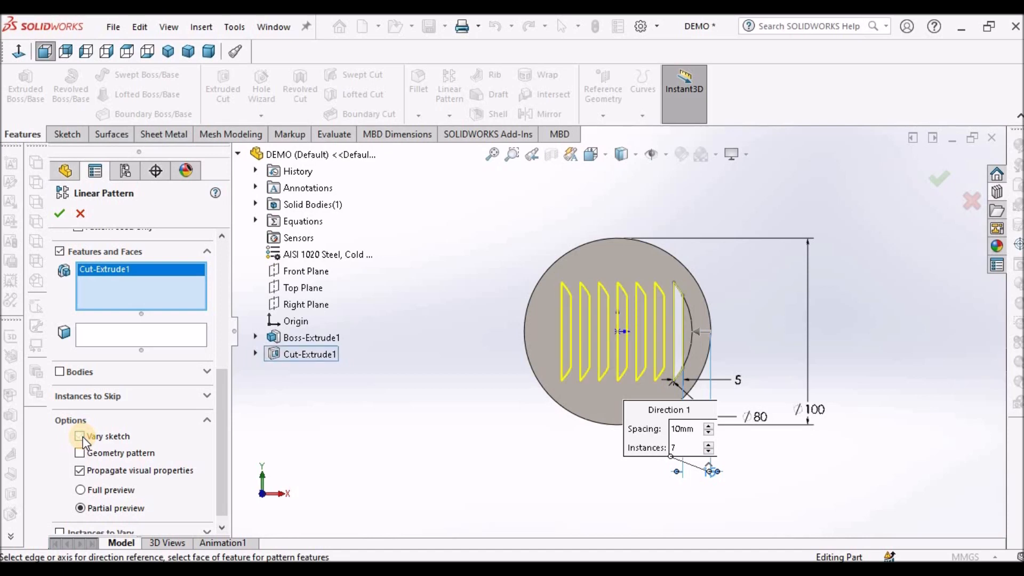
pyautogui.click(82, 436)
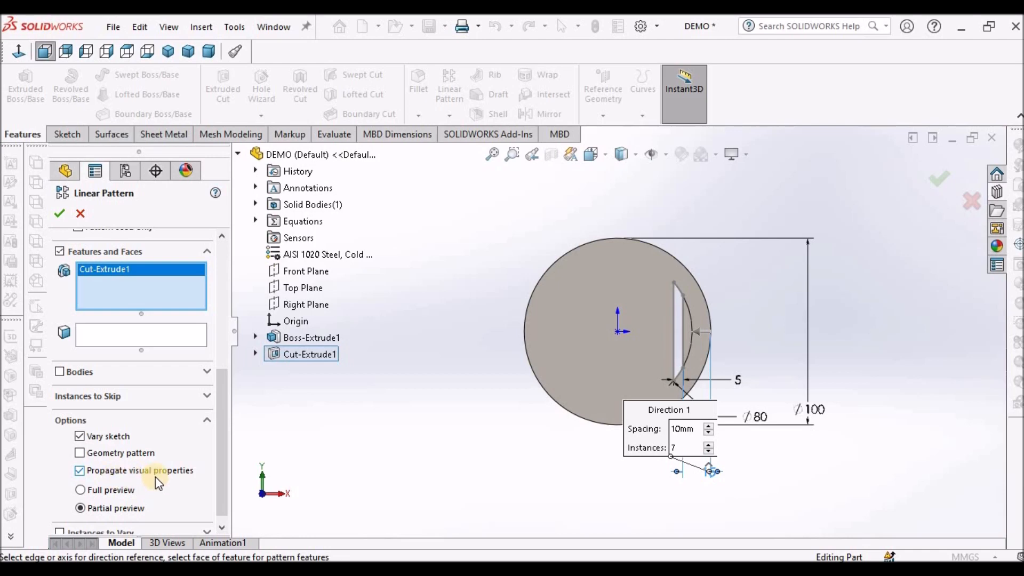
pyautogui.click(60, 212)
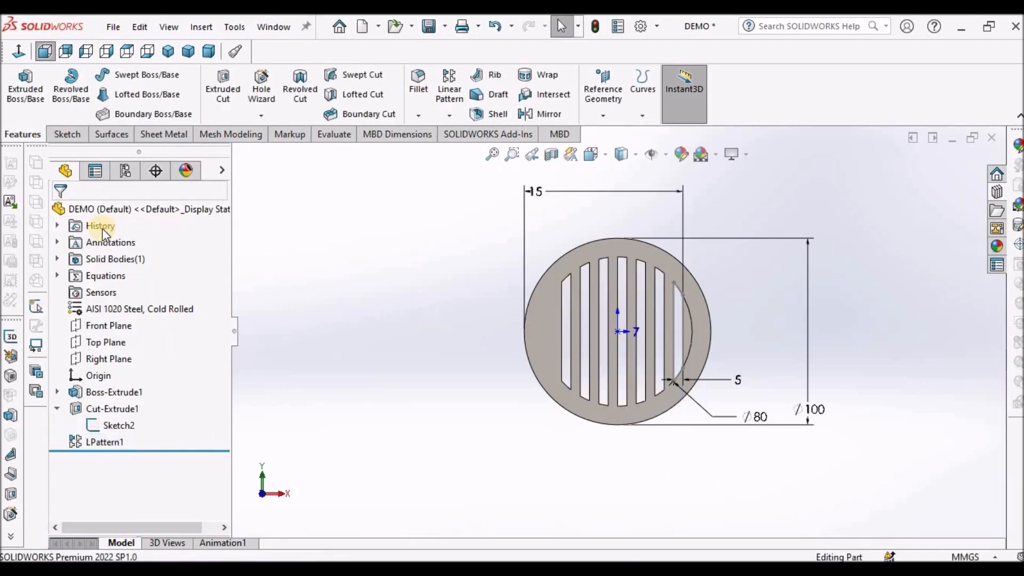
# Step: Turn off Show Feature Dimensions for the part's annotations
pyautogui.rightClick(103, 229)
pyautogui.rightClick(90, 243)
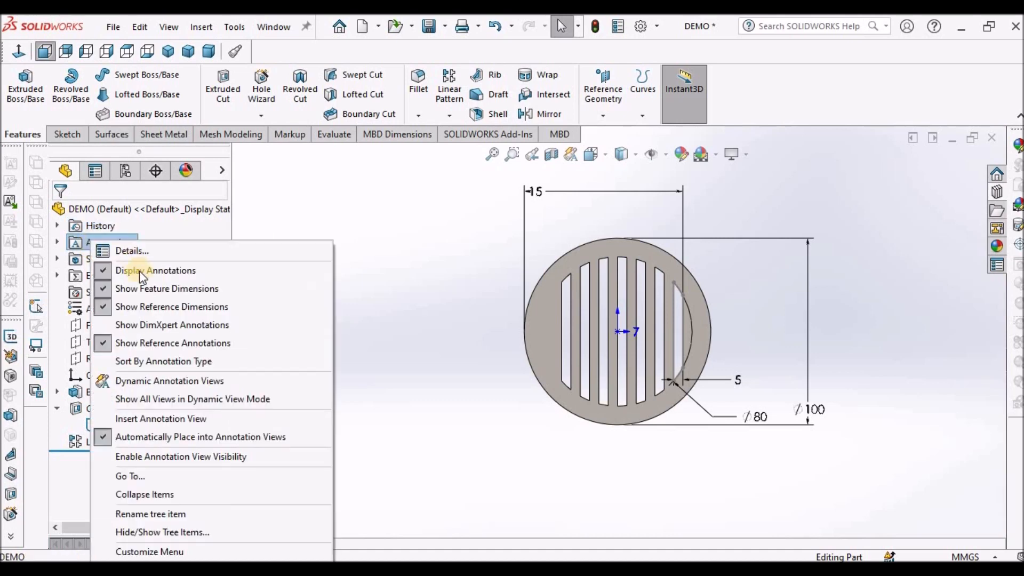
pyautogui.click(152, 288)
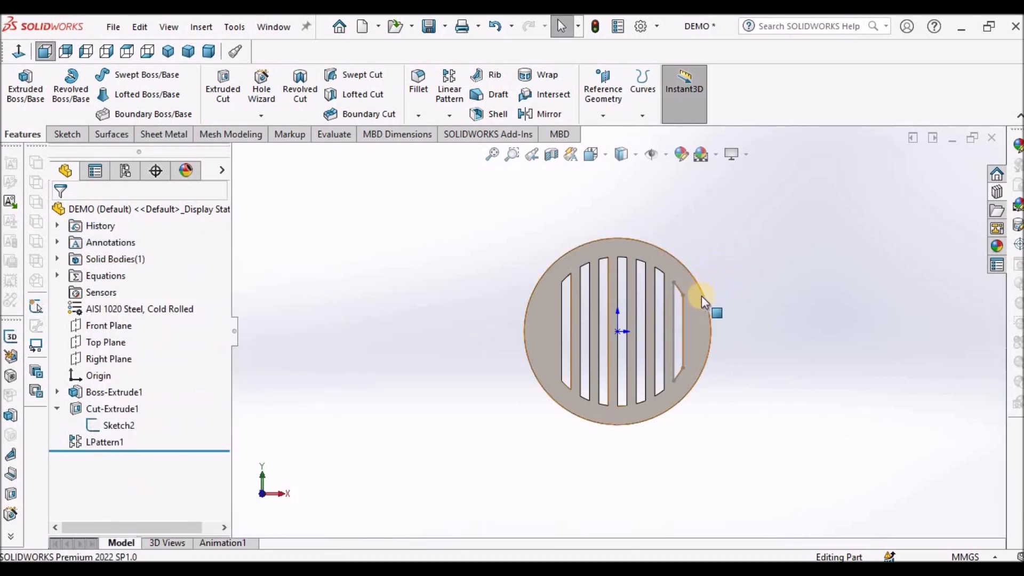
# Step: Hide all item types in the graphics area so that only the slotted plate is displayed
pyautogui.scroll(-1, 697, 311)
pyautogui.moveTo(584, 163); pyautogui.dragTo(526, 182, button='middle')
pyautogui.click(656, 156)
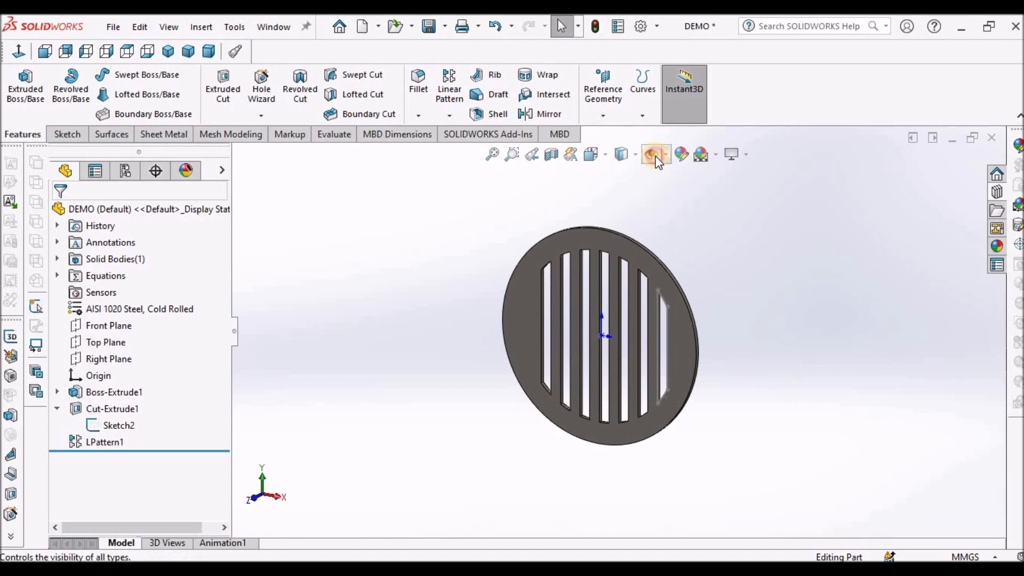
# Step: Examine the plate's patterned slots from several angles, including the dimetric and trimetric views
pyautogui.scroll(-5, 635, 322)
pyautogui.scroll(5, 652, 316)
pyautogui.moveTo(652, 315); pyautogui.dragTo(612, 338, button='middle')
pyautogui.scroll(-3, 637, 316)
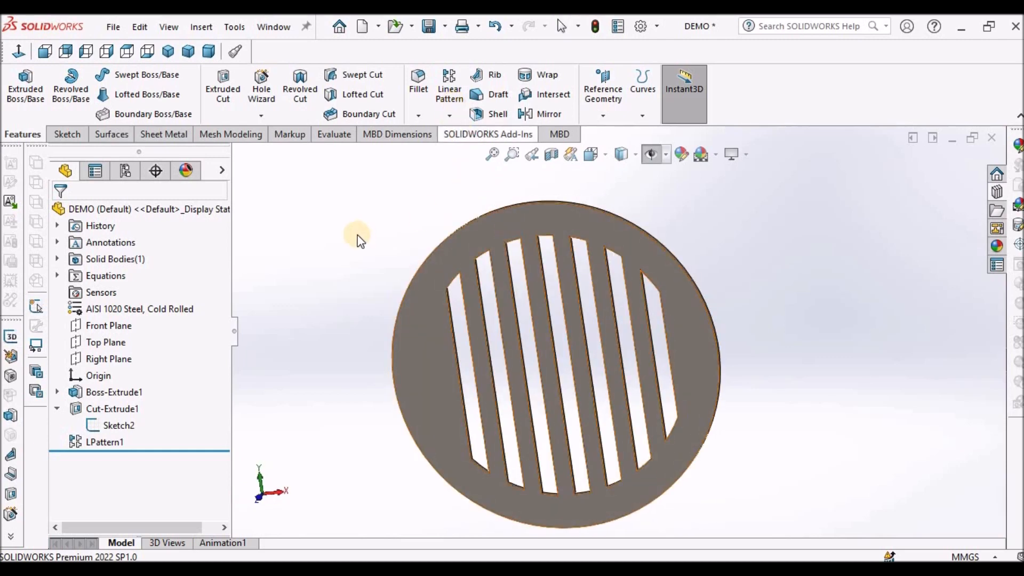
pyautogui.click(207, 49)
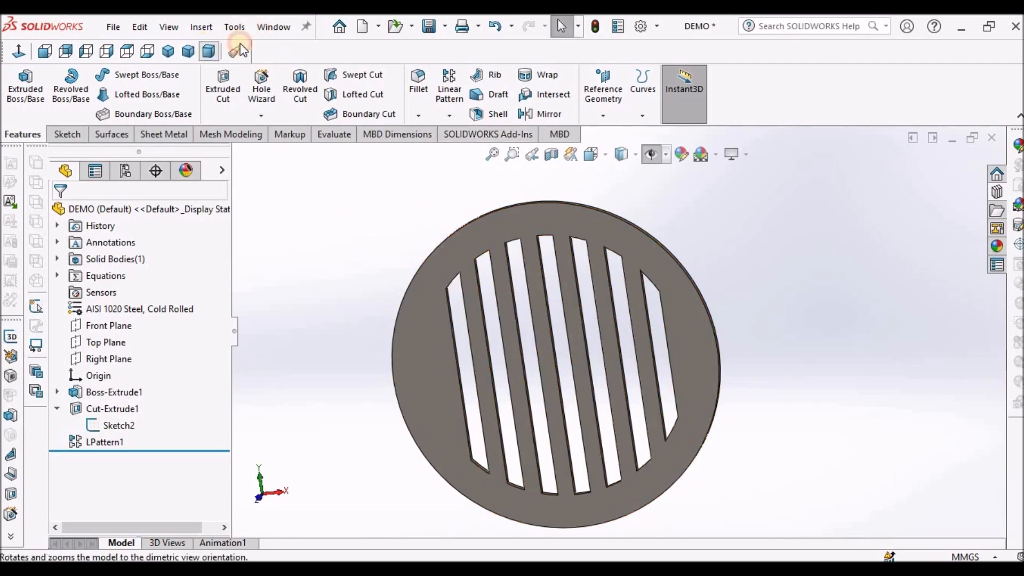
pyautogui.moveTo(779, 259); pyautogui.dragTo(651, 233, button='middle')
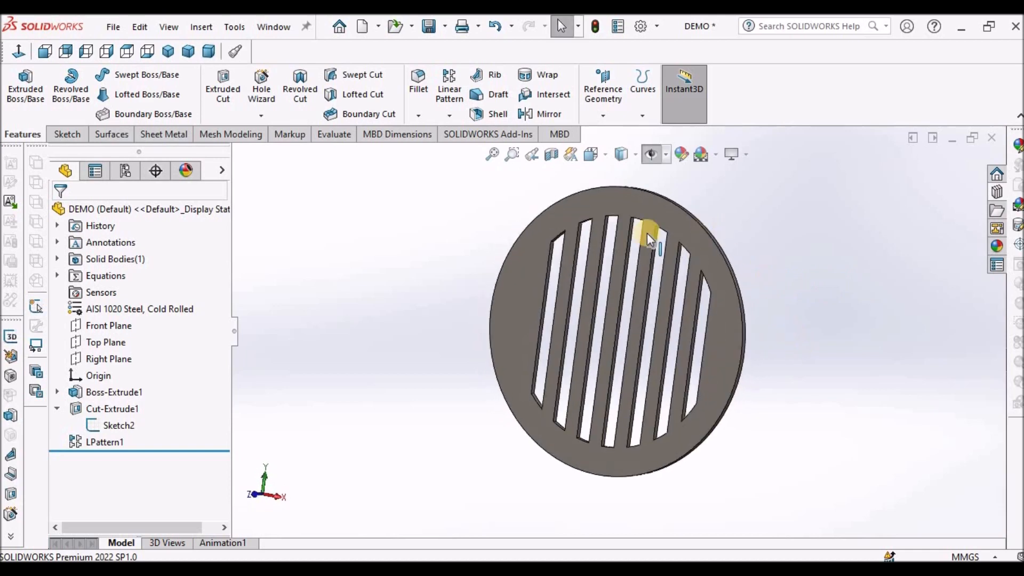
pyautogui.click(190, 52)
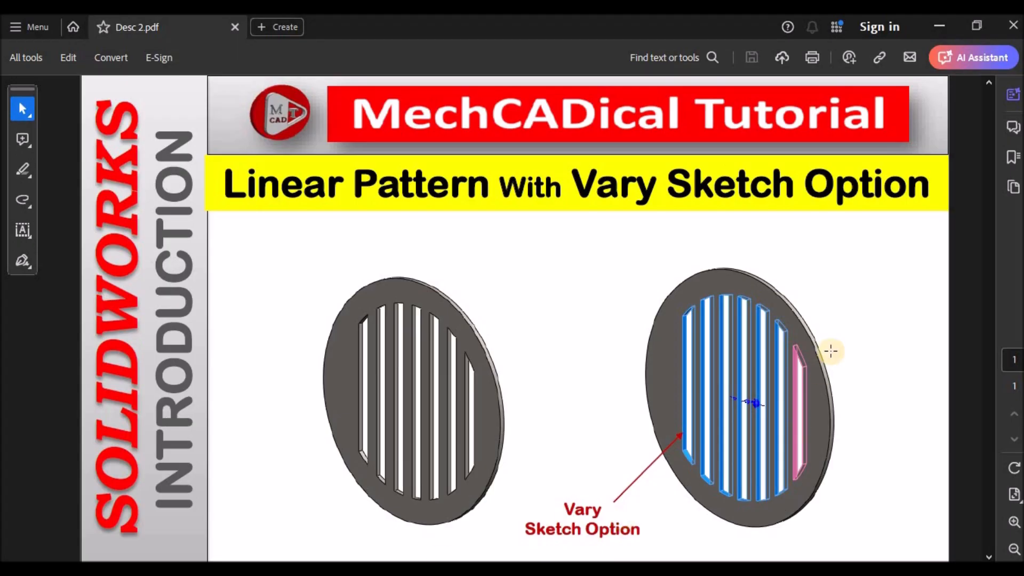